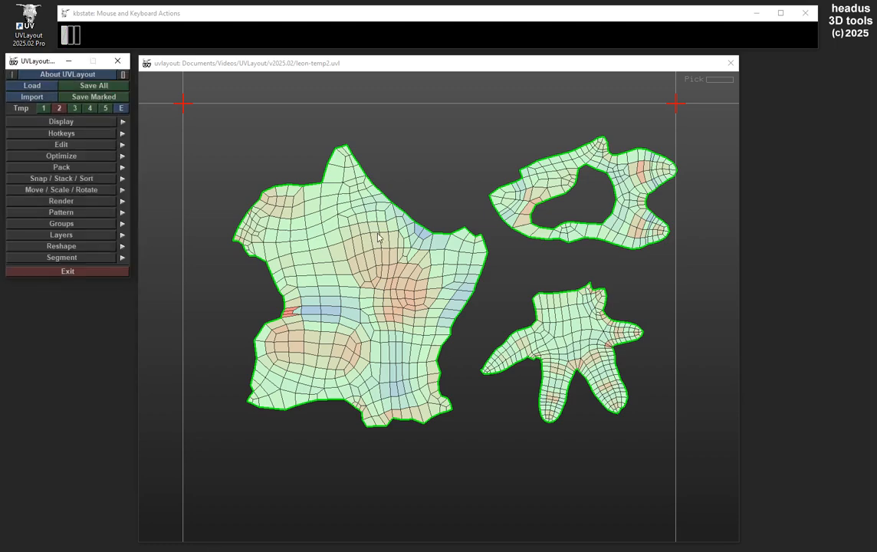
{"action": "right_click_drag", "start_coordinate": [330, 243], "coordinate": [420, 149]}
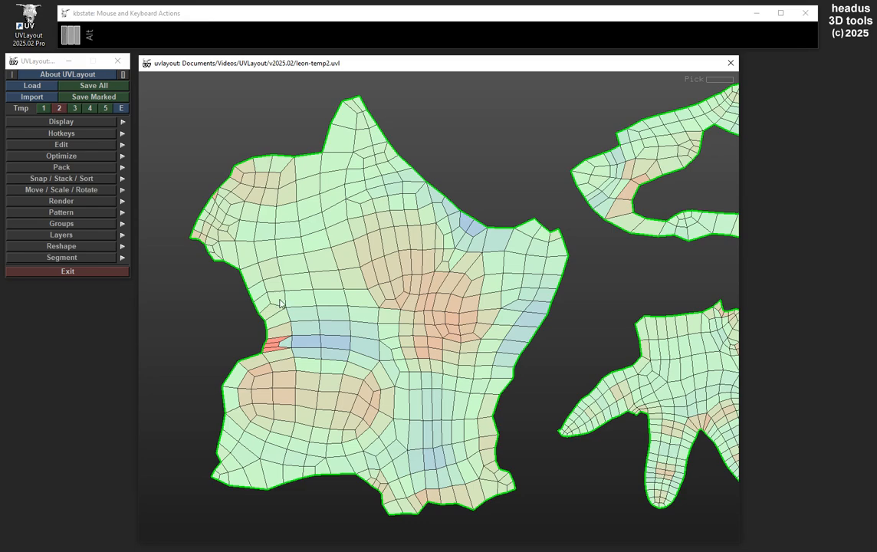
{"action": "right_click_drag", "start_coordinate": [327, 309], "coordinate": [322, 310], "text": "alt"}
{"action": "left_click_drag", "start_coordinate": [322, 311], "coordinate": [326, 305], "text": "alt"}
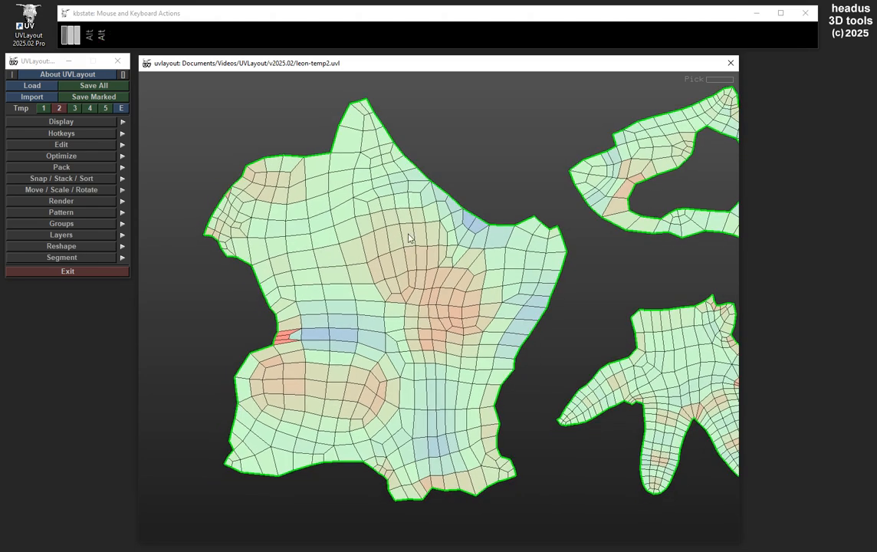
{"action": "right_click_drag", "start_coordinate": [408, 243], "coordinate": [375, 212], "text": "alt"}
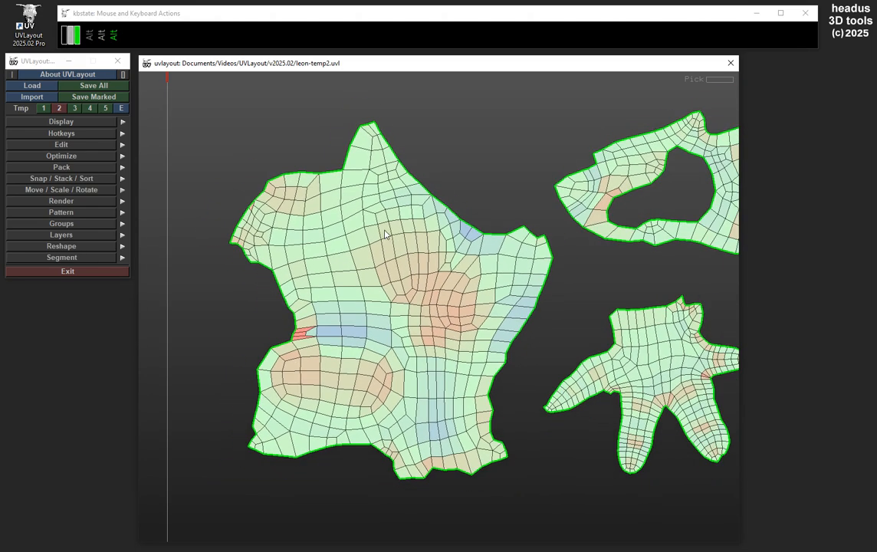
{"action": "middle_click_drag", "start_coordinate": [375, 212], "coordinate": [386, 238], "text": "alt"}
{"action": "right_click_drag", "start_coordinate": [386, 243], "coordinate": [296, 304], "text": "alt"}
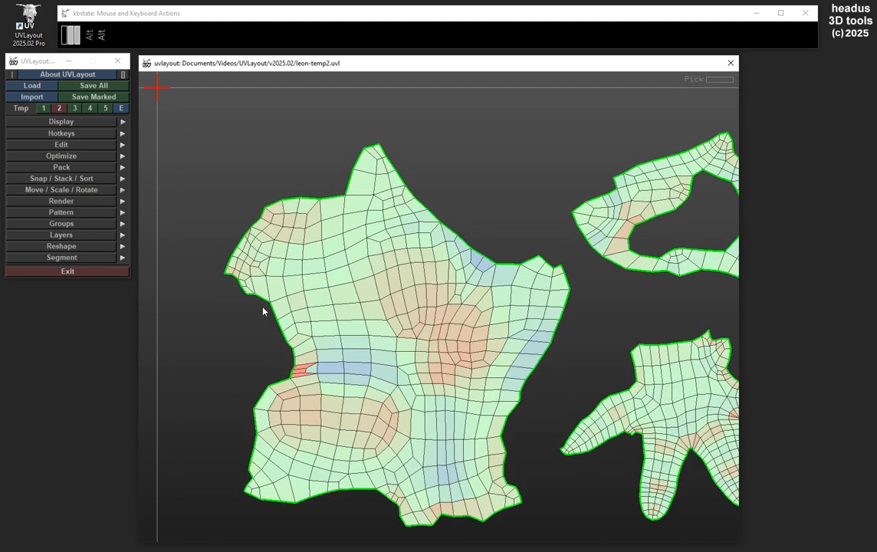
Mark the polygons in the upper part of the large shell by enclosing them in a polygonal selection outline
{"action": "key", "text": "g"}
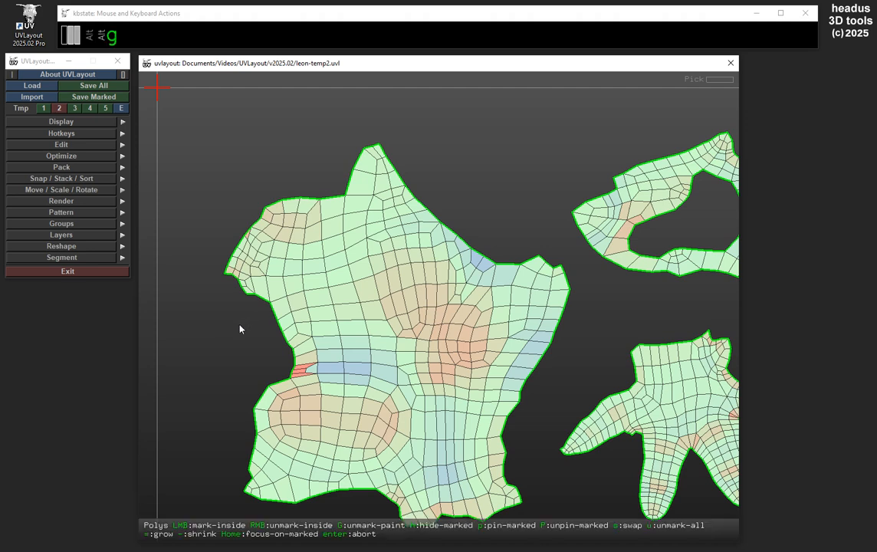
{"action": "left_click", "coordinate": [238, 324]}
{"action": "left_click", "coordinate": [377, 285]}
{"action": "left_click", "coordinate": [461, 272]}
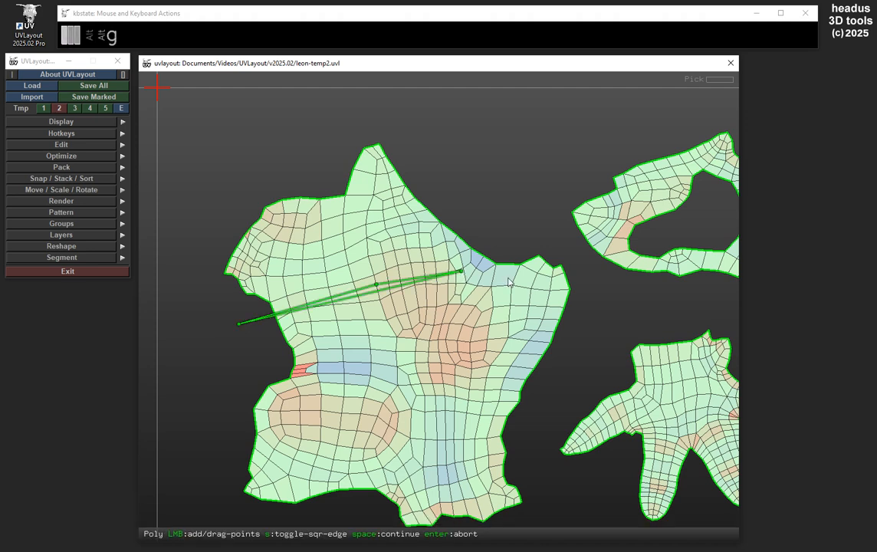
{"action": "left_click", "coordinate": [508, 276]}
{"action": "left_click", "coordinate": [496, 170]}
{"action": "left_click", "coordinate": [382, 114]}
{"action": "left_click", "coordinate": [216, 140]}
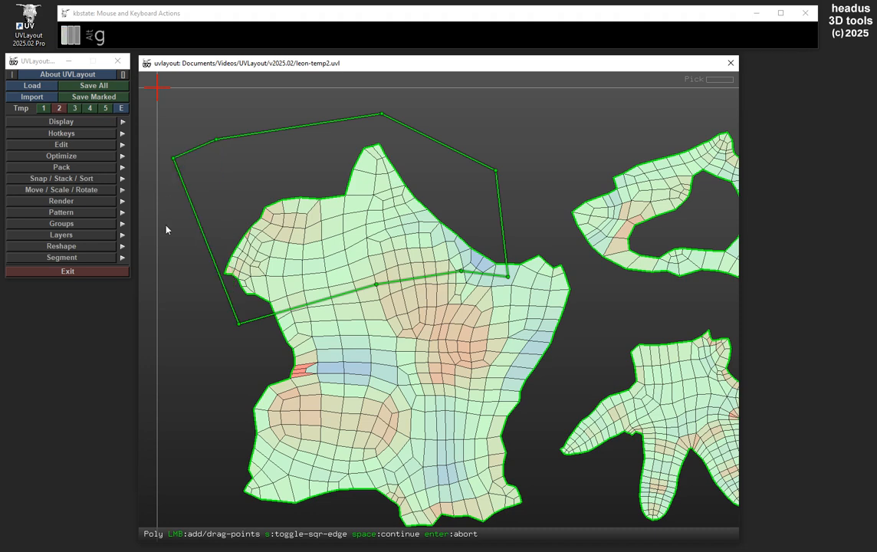
{"action": "key", "text": "g"}
{"action": "key", "text": "space"}
Try moving the marked polygons slightly up and to the right, and undo the move and the marking
{"action": "mouse_move", "coordinate": [385, 259]}
{"action": "middle_mouse_down"}
{"action": "mouse_move", "coordinate": [390, 250]}
{"action": "mouse_move", "coordinate": [381, 256]}
{"action": "middle_mouse_up"}
{"action": "left_click_drag", "start_coordinate": [313, 243], "coordinate": [382, 221]}
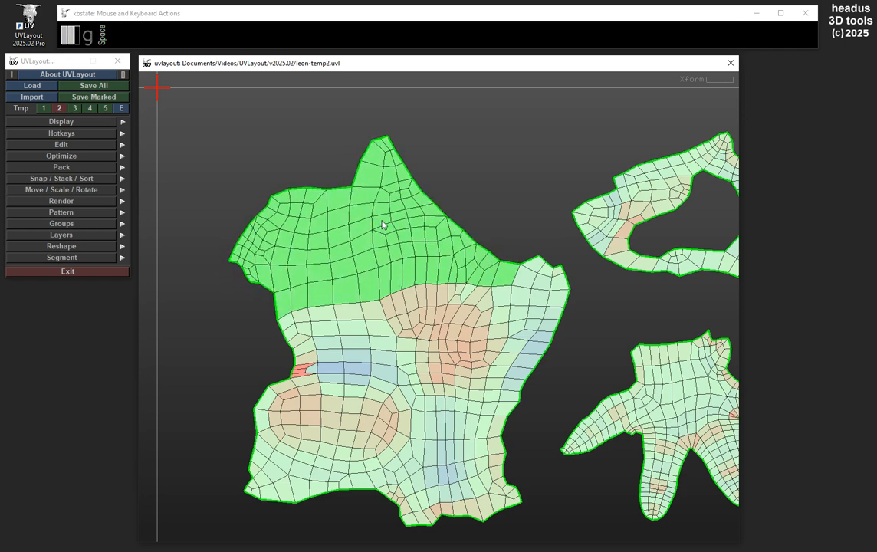
{"action": "key", "text": "z"}
{"action": "key", "text": "z"}
{"action": "key", "text": "z"}
{"action": "key", "text": "z"}
{"action": "key", "text": "z"}
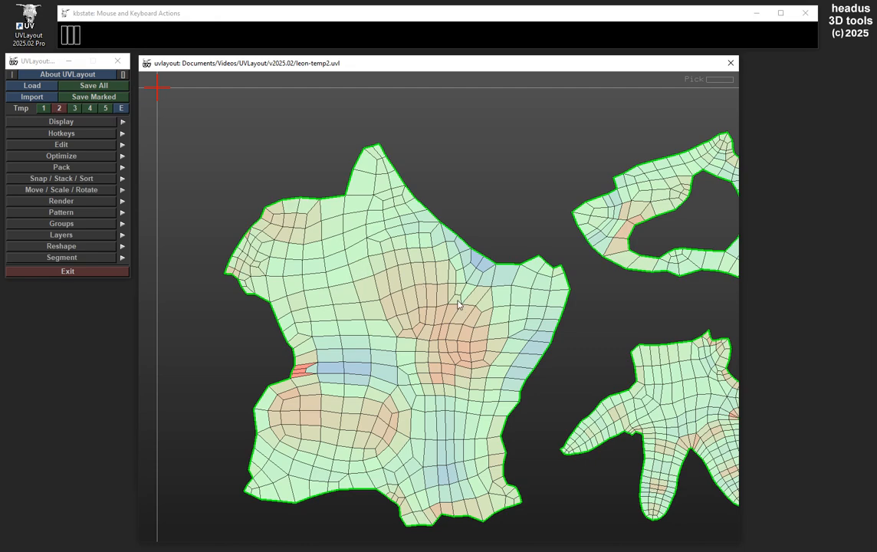
Switch the A / O Hotkey edit preference to Orig and back to Swap, and close the preferences
{"action": "right_click_drag", "start_coordinate": [458, 305], "coordinate": [391, 226]}
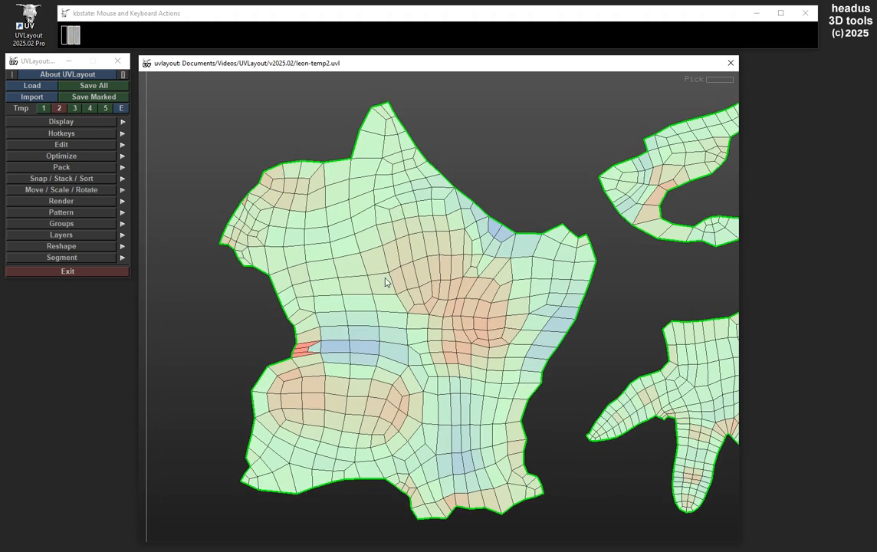
{"action": "mouse_move", "coordinate": [429, 287]}
{"action": "middle_mouse_down"}
{"action": "mouse_move", "coordinate": [431, 277]}
{"action": "mouse_move", "coordinate": [433, 285]}
{"action": "middle_mouse_up"}
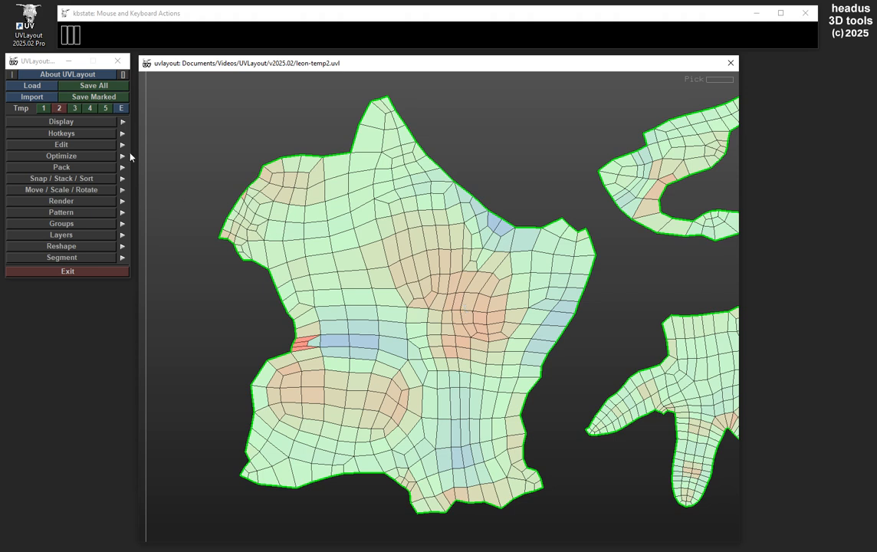
{"action": "left_click", "coordinate": [73, 74]}
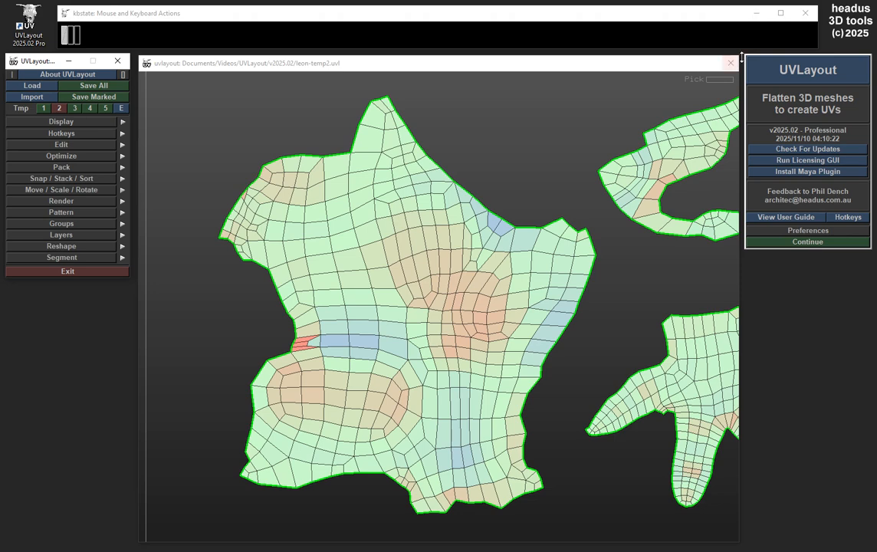
{"action": "left_click", "coordinate": [844, 231]}
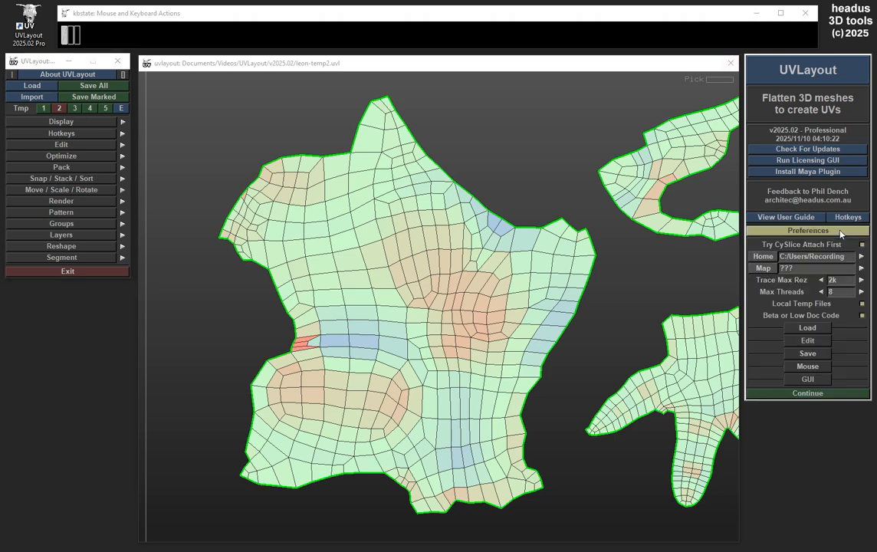
{"action": "left_click", "coordinate": [809, 342]}
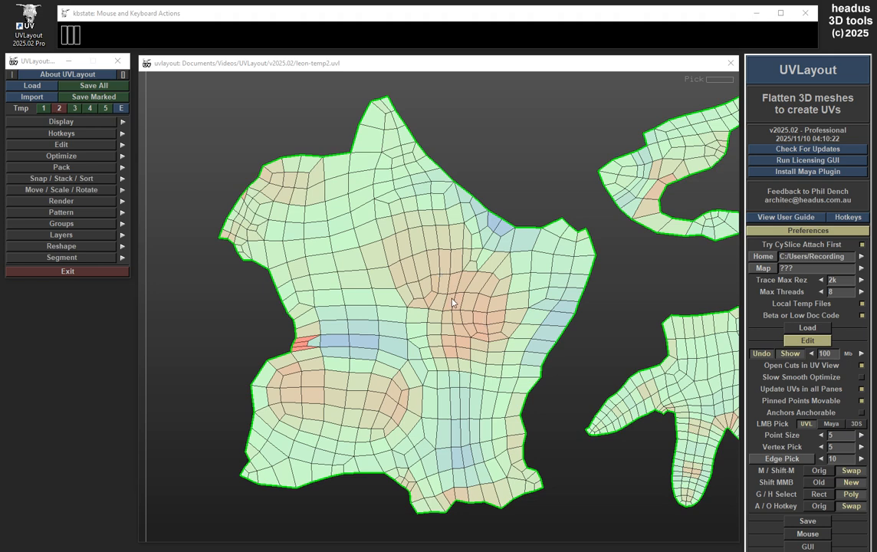
{"action": "left_click", "coordinate": [819, 507]}
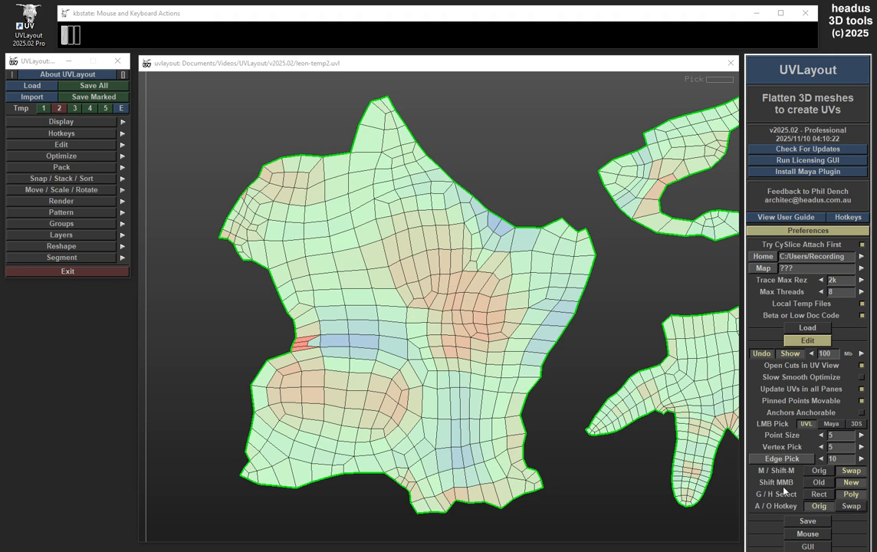
{"action": "left_click", "coordinate": [854, 508]}
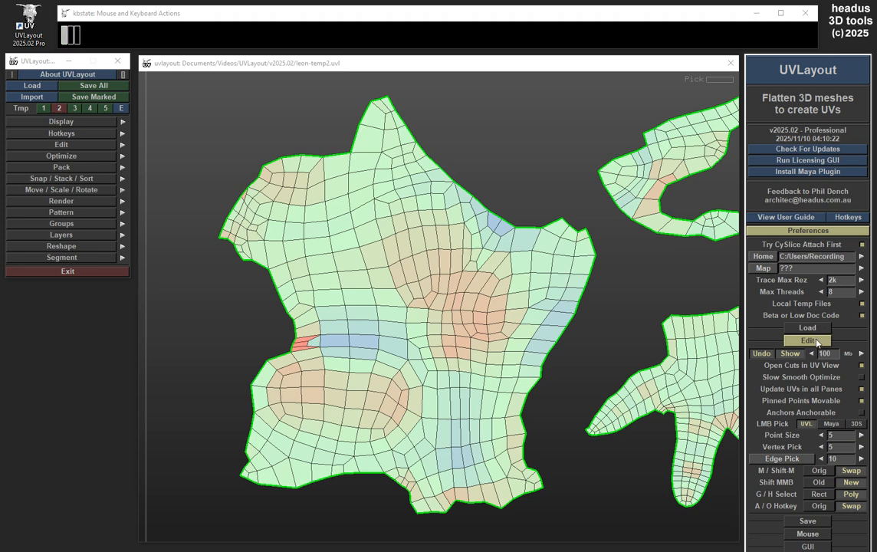
{"action": "left_click", "coordinate": [816, 342]}
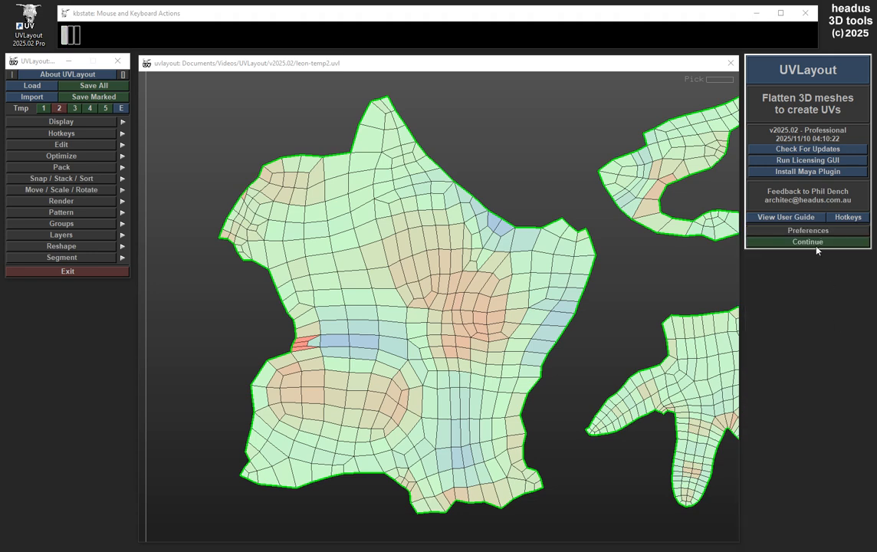
{"action": "left_click", "coordinate": [813, 243]}
Mark several individual points and two interior edges in and just below the pointed tip of the large shell
{"action": "scroll", "coordinate": [415, 267], "scroll_direction": "up", "scroll_amount": 6}
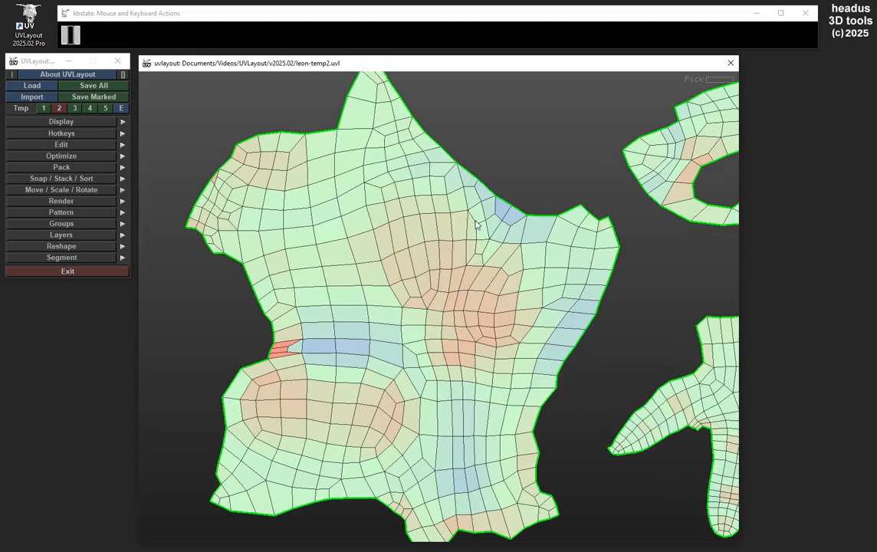
{"action": "middle_click_drag", "start_coordinate": [463, 213], "coordinate": [480, 324]}
{"action": "middle_click_drag", "start_coordinate": [385, 244], "coordinate": [448, 264]}
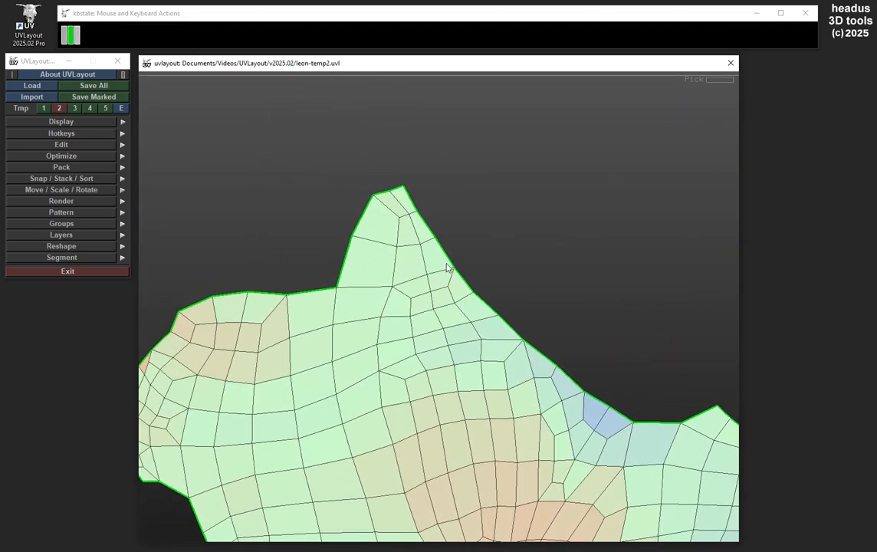
{"action": "right_click_drag", "start_coordinate": [450, 263], "coordinate": [537, 261]}
{"action": "middle_click_drag", "start_coordinate": [538, 261], "coordinate": [573, 342]}
{"action": "right_click_drag", "start_coordinate": [362, 282], "coordinate": [472, 274]}
{"action": "middle_click_drag", "start_coordinate": [472, 275], "coordinate": [490, 303]}
{"action": "right_click_drag", "start_coordinate": [489, 303], "coordinate": [478, 291]}
{"action": "middle_click_drag", "start_coordinate": [478, 291], "coordinate": [486, 268]}
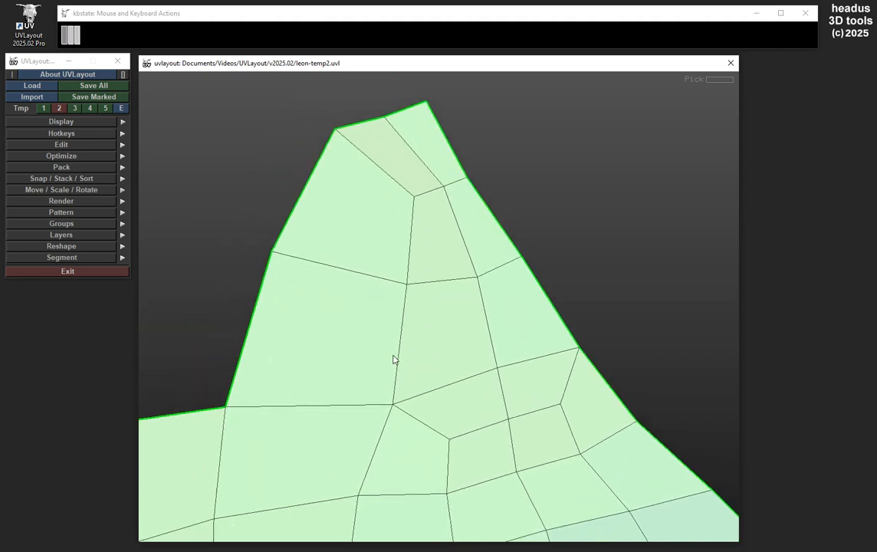
{"action": "left_click", "coordinate": [407, 284]}
{"action": "key", "text": "a"}
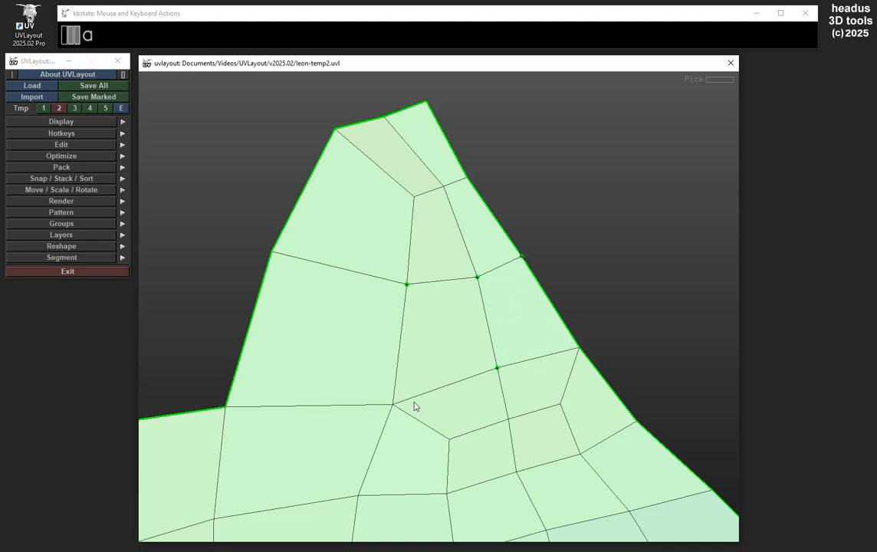
{"action": "key", "text": "a"}
{"action": "key", "text": "a"}
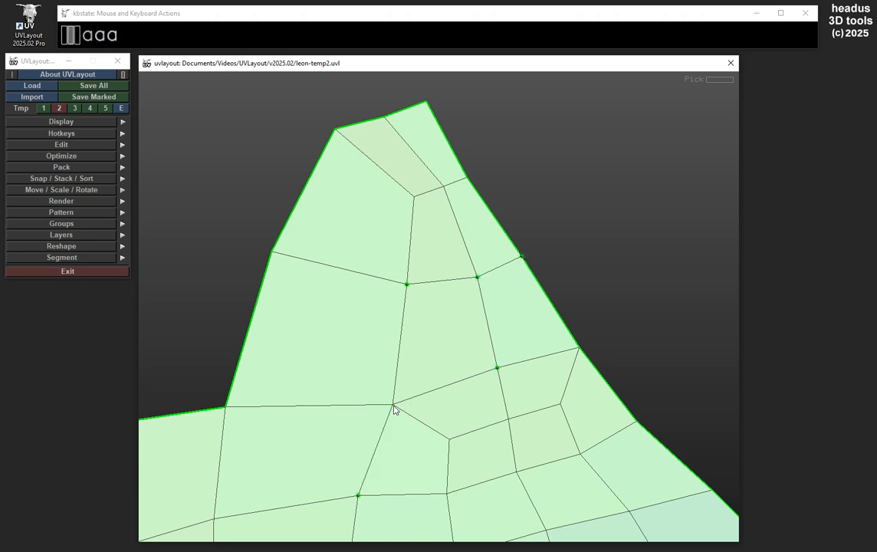
{"action": "middle_click", "coordinate": [359, 495]}
Unmark all the marked points and edges around the shell's pointed tip
{"action": "key", "text": "a"}
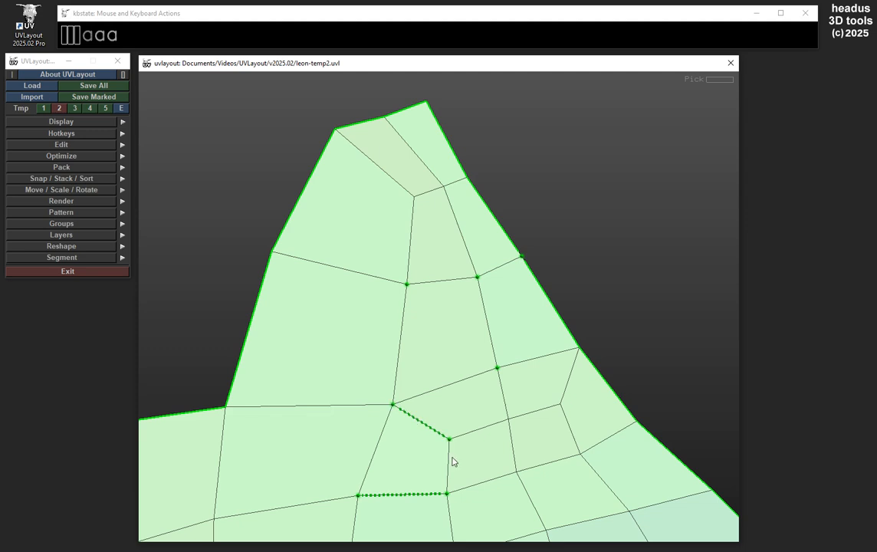
{"action": "key", "text": "a"}
{"action": "key", "text": "a"}
{"action": "key", "text": "a"}
{"action": "key", "text": "a"}
{"action": "key", "text": "a"}
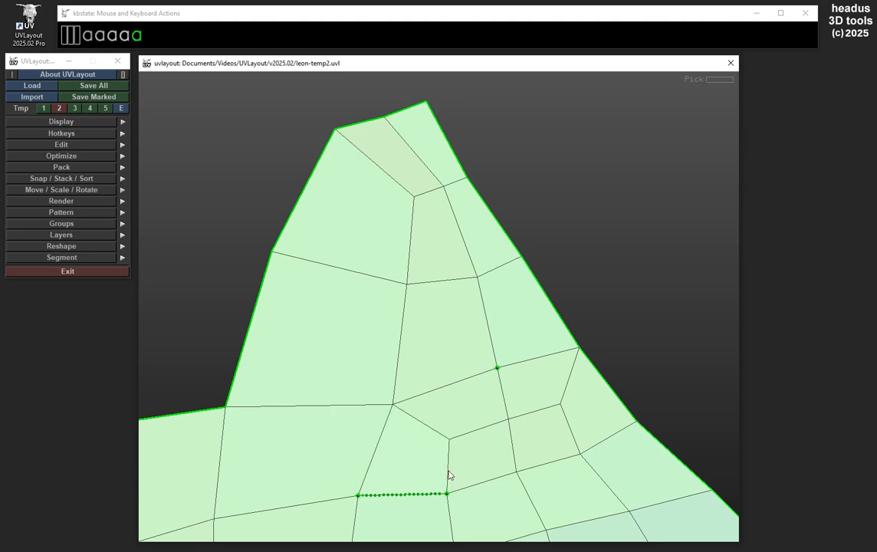
{"action": "key", "text": "a"}
{"action": "key", "text": "a"}
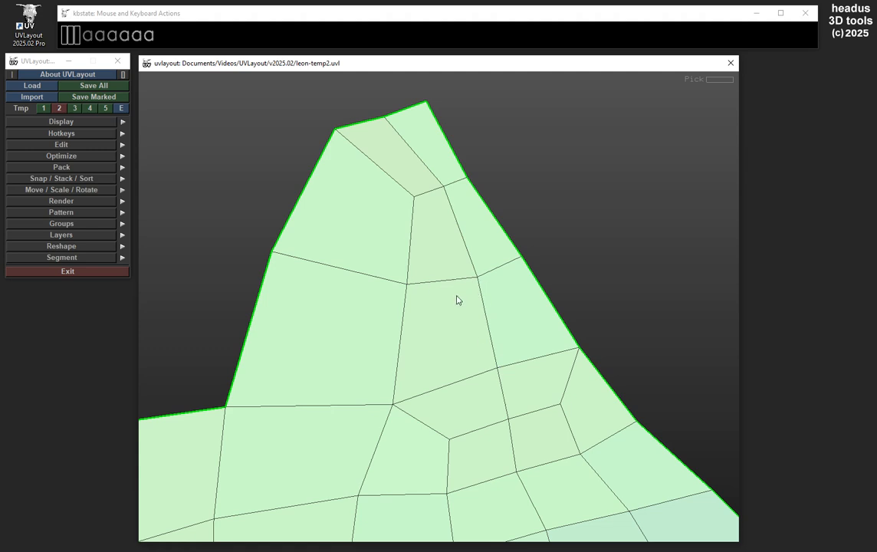
Mark the two connected edges across the shell's pointed tip and a four-edge row just below the tip's base
{"action": "key", "text": "a"}
{"action": "key", "text": "a"}
{"action": "middle_click_drag", "start_coordinate": [401, 339], "coordinate": [436, 178]}
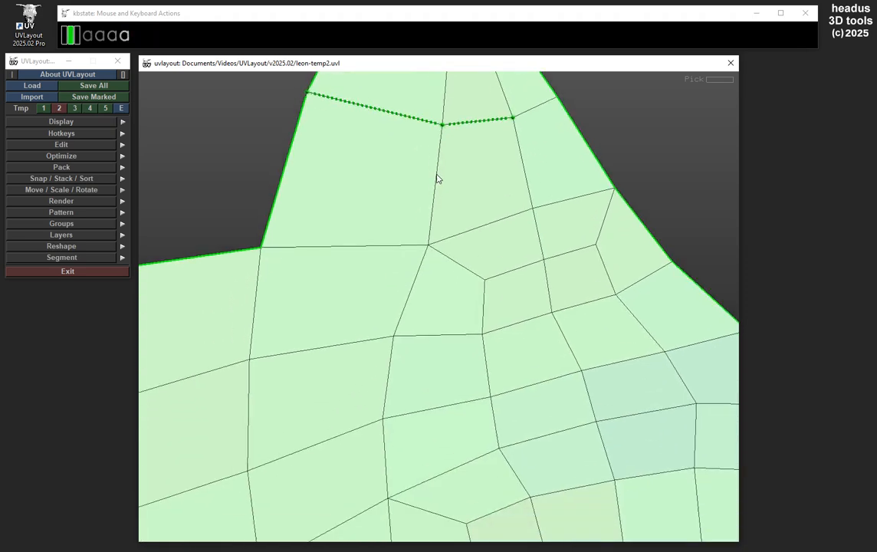
{"action": "key", "text": "a"}
{"action": "key", "text": "a"}
{"action": "key", "text": "a"}
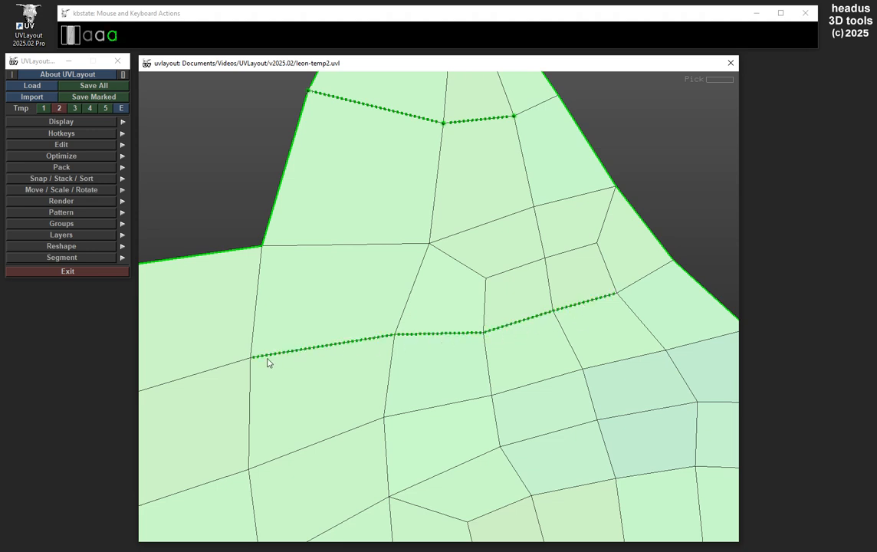
Mark a second edge row below the first, continuing under the tan patch in the shell's upper-left lobe
{"action": "middle_click_drag", "start_coordinate": [498, 349], "coordinate": [422, 333]}
{"action": "left_click_drag", "start_coordinate": [422, 333], "coordinate": [430, 363]}
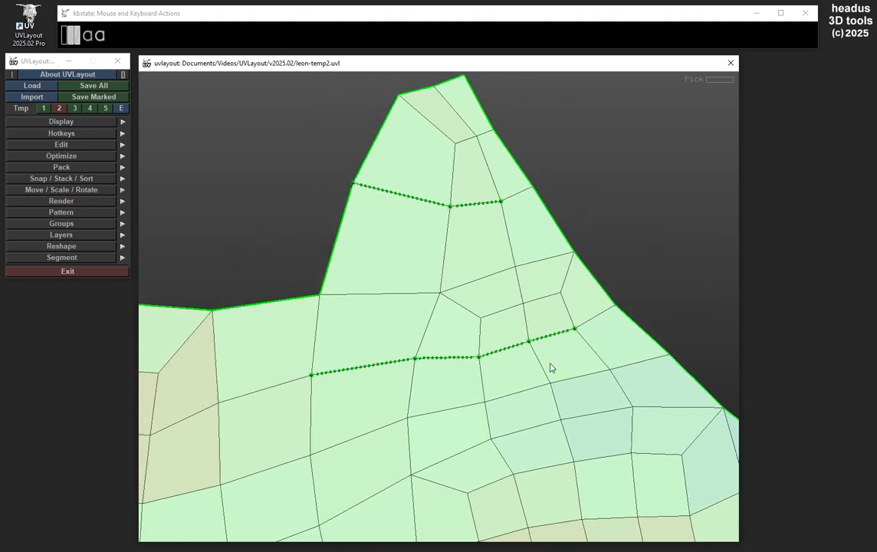
{"action": "middle_click_drag", "start_coordinate": [386, 368], "coordinate": [483, 266]}
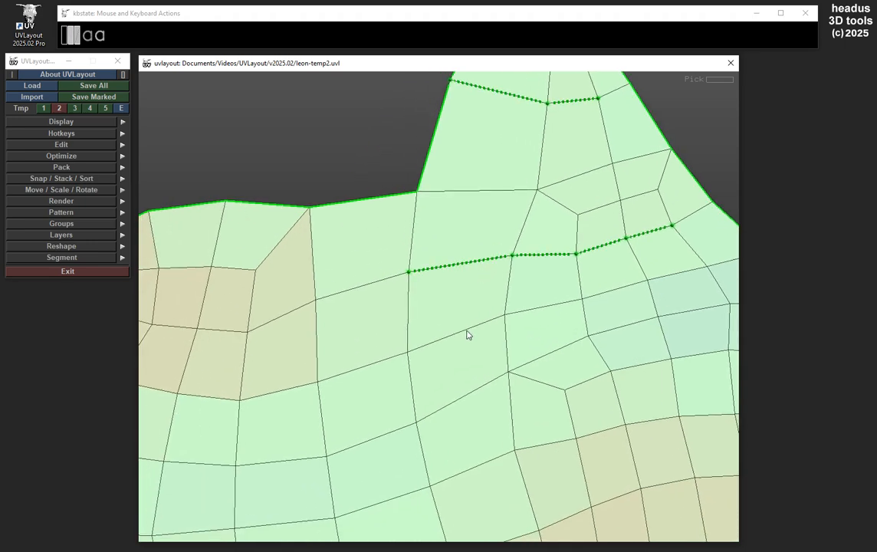
{"action": "key", "text": "a"}
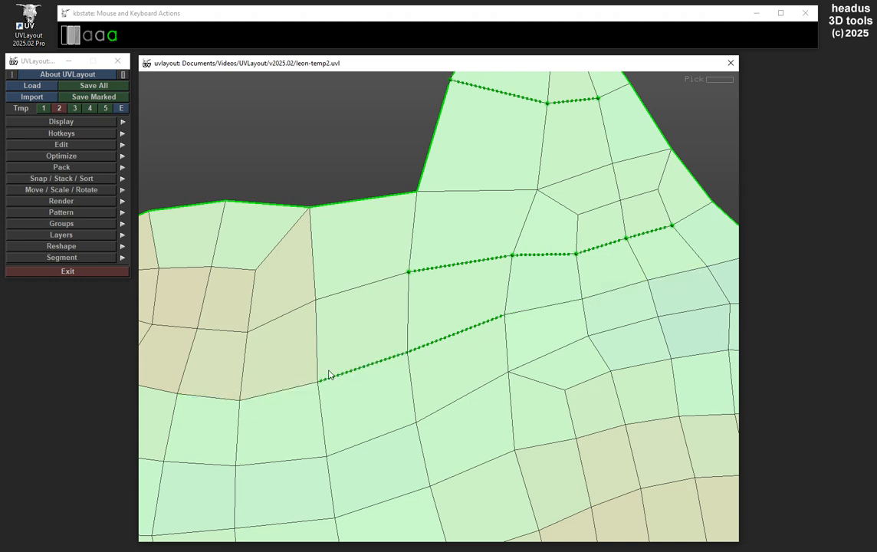
Mark the long edge row below the second one, running from the shell's left border to its right border
{"action": "middle_click_drag", "start_coordinate": [327, 327], "coordinate": [383, 341]}
{"action": "right_click_drag", "start_coordinate": [613, 194], "coordinate": [570, 186]}
{"action": "middle_click_drag", "start_coordinate": [571, 190], "coordinate": [605, 143]}
{"action": "middle_click_drag", "start_coordinate": [544, 354], "coordinate": [560, 302]}
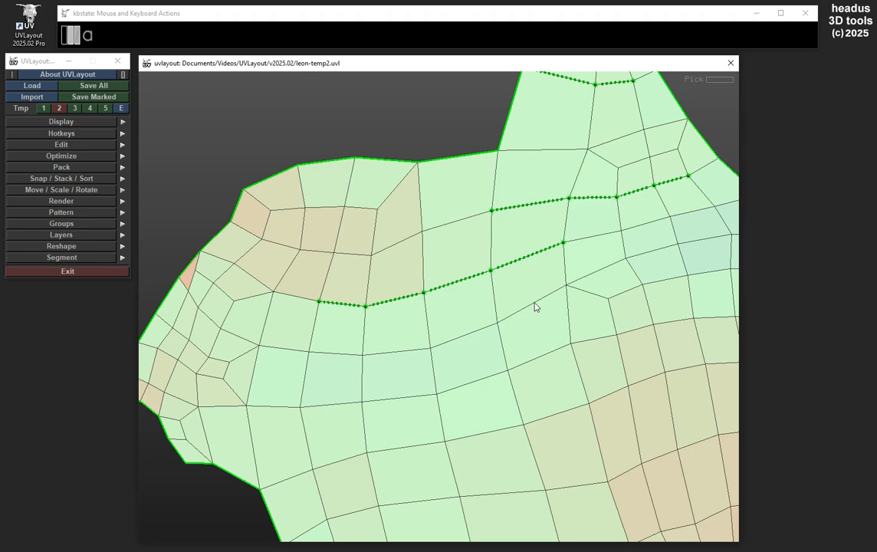
{"action": "key", "text": "a"}
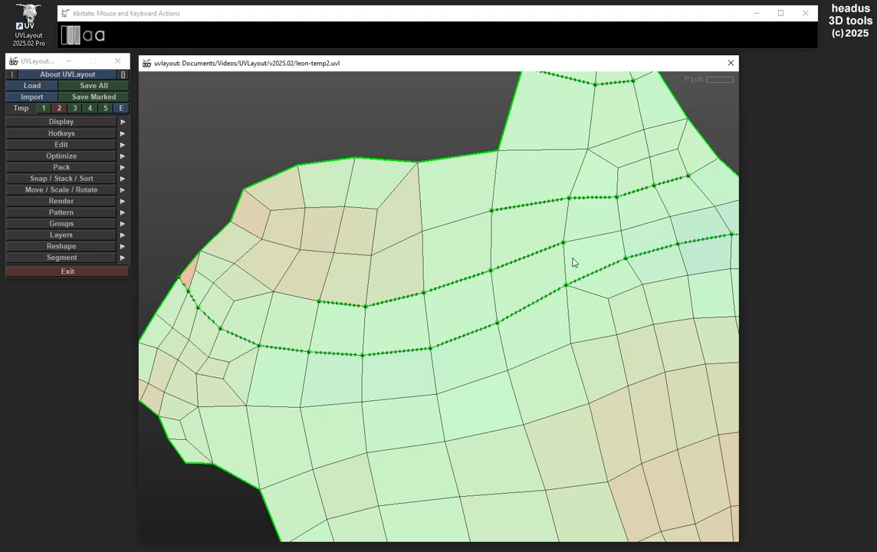
Mark another border-to-border edge row farther down the shell, and the interior edge row between it and the previous long row
{"action": "right_click_drag", "start_coordinate": [573, 259], "coordinate": [507, 266]}
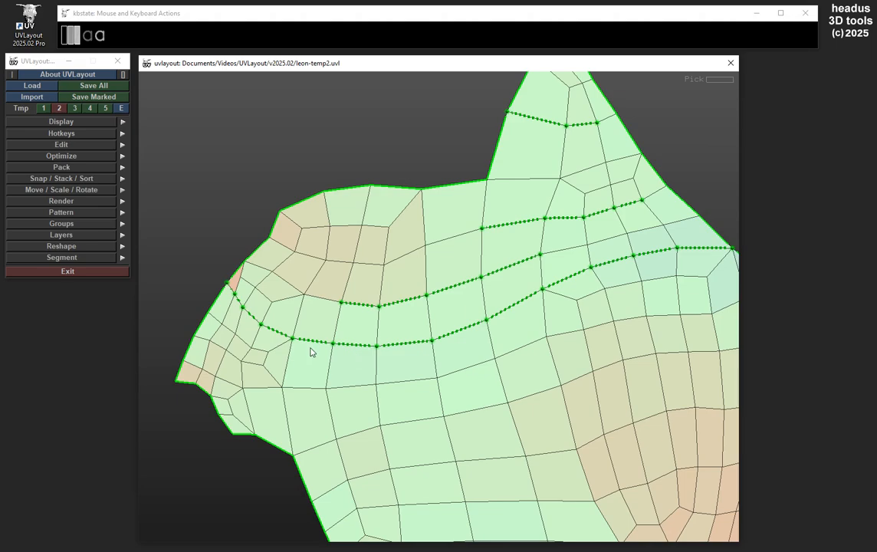
{"action": "middle_click_drag", "start_coordinate": [411, 407], "coordinate": [387, 349]}
{"action": "right_click_drag", "start_coordinate": [529, 346], "coordinate": [474, 341]}
{"action": "key", "text": "a"}
{"action": "key", "text": "a"}
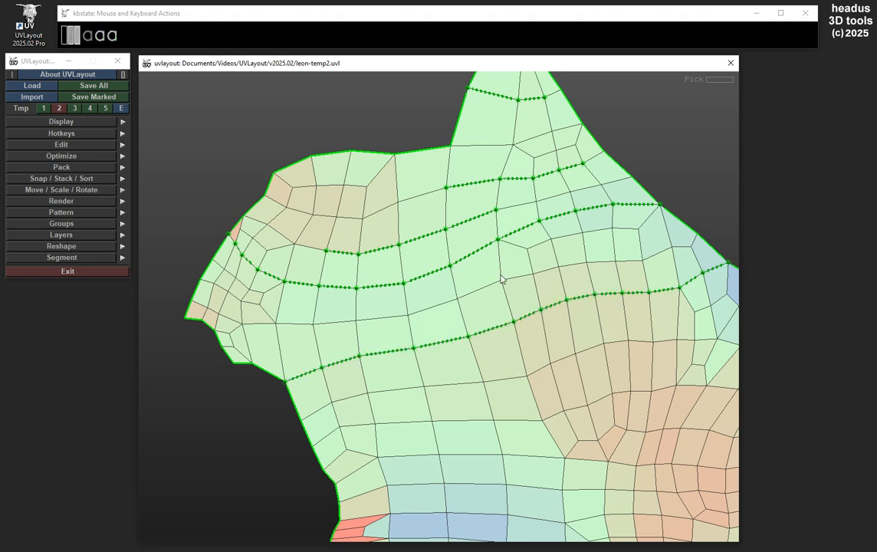
{"action": "key", "text": "a"}
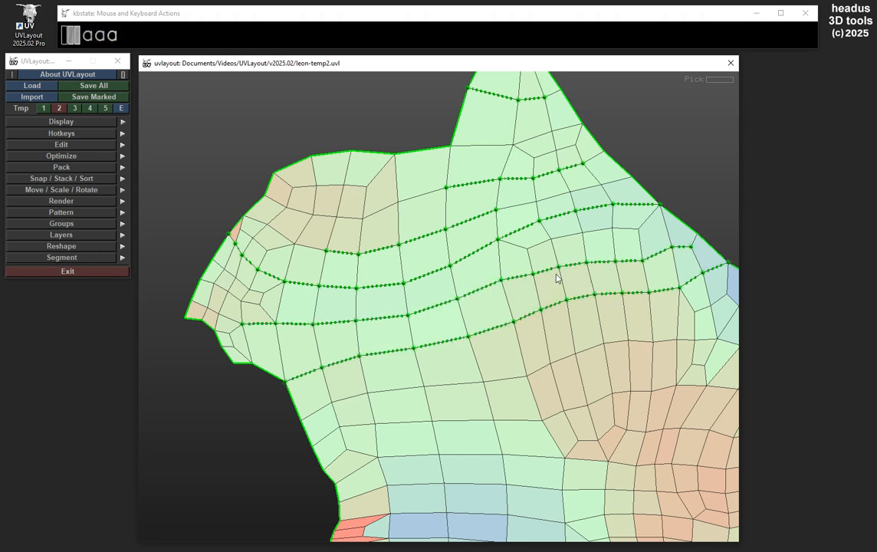
Examine the left end of the interior marked edge row and the irregular faces around its end point
{"action": "middle_click_drag", "start_coordinate": [392, 308], "coordinate": [555, 288]}
{"action": "right_click_drag", "start_coordinate": [395, 315], "coordinate": [537, 308]}
{"action": "right_click_drag", "start_coordinate": [370, 322], "coordinate": [526, 310]}
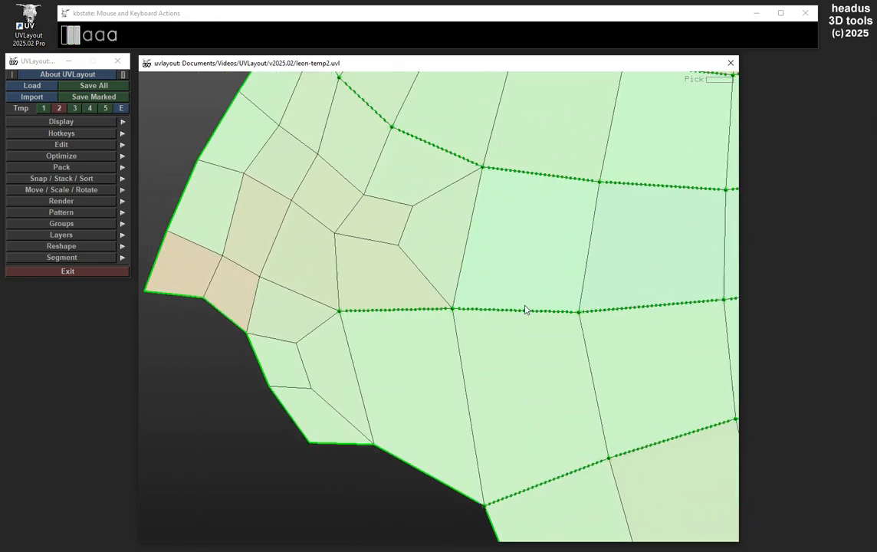
{"action": "middle_click_drag", "start_coordinate": [526, 310], "coordinate": [557, 334]}
{"action": "left_click_drag", "start_coordinate": [431, 319], "coordinate": [400, 343]}
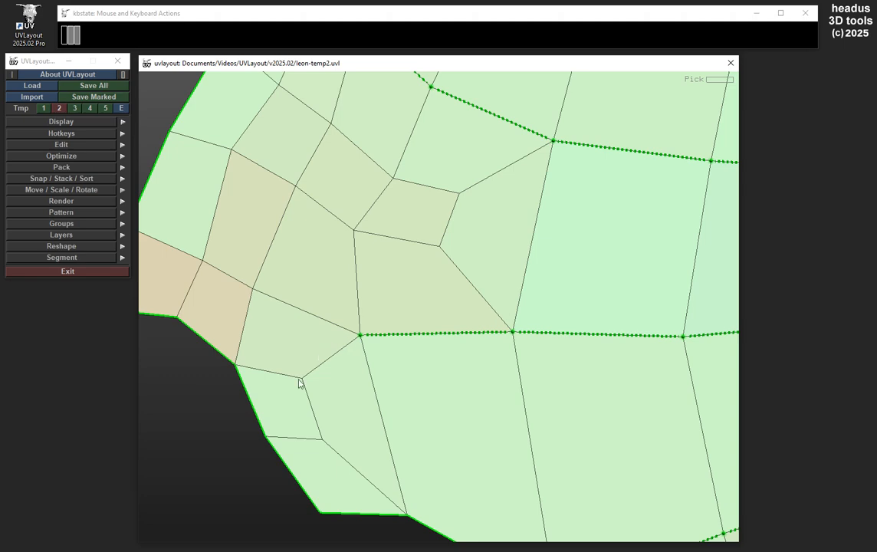
{"action": "right_click_drag", "start_coordinate": [541, 314], "coordinate": [441, 312]}
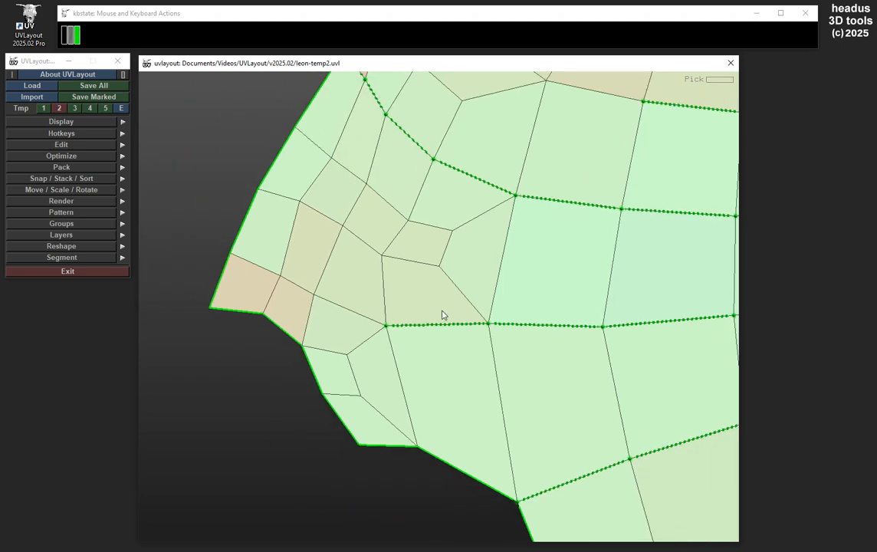
{"action": "right_click_drag", "start_coordinate": [602, 307], "coordinate": [515, 300]}
{"action": "middle_click_drag", "start_coordinate": [651, 310], "coordinate": [607, 319]}
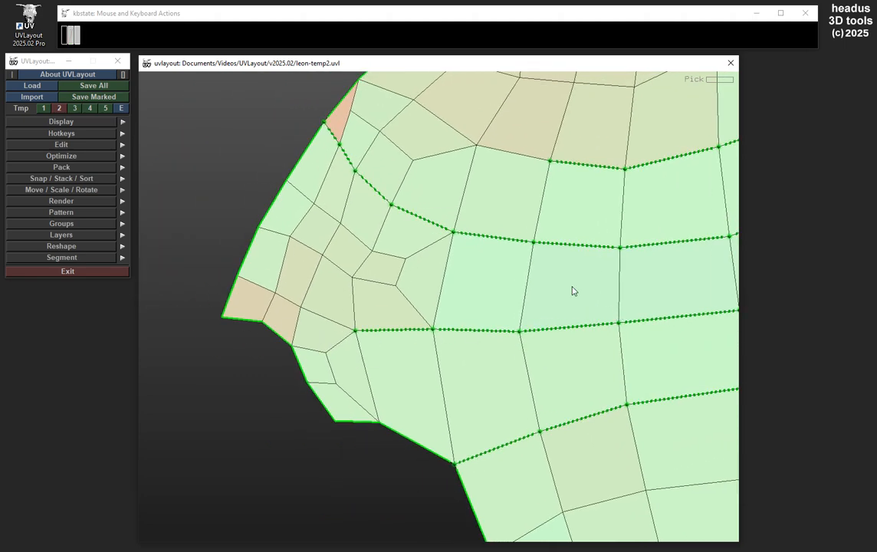
Examine the right end of the interior marked edge row near the shell's sloping border
{"action": "right_click_drag", "start_coordinate": [580, 290], "coordinate": [525, 280]}
{"action": "middle_click_drag", "start_coordinate": [694, 265], "coordinate": [508, 256]}
{"action": "middle_click_drag", "start_coordinate": [709, 236], "coordinate": [392, 288]}
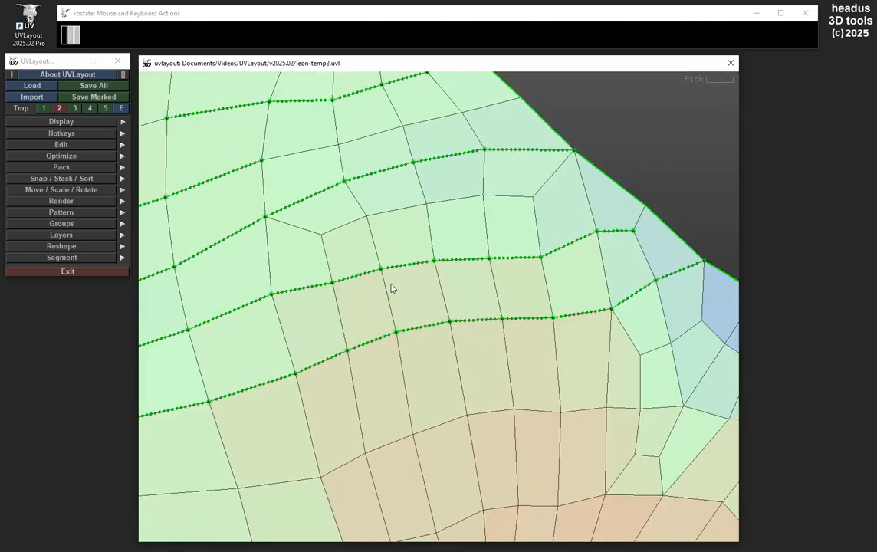
{"action": "middle_click_drag", "start_coordinate": [618, 244], "coordinate": [550, 277]}
{"action": "right_click_drag", "start_coordinate": [550, 277], "coordinate": [629, 266]}
{"action": "middle_click_drag", "start_coordinate": [630, 267], "coordinate": [570, 282]}
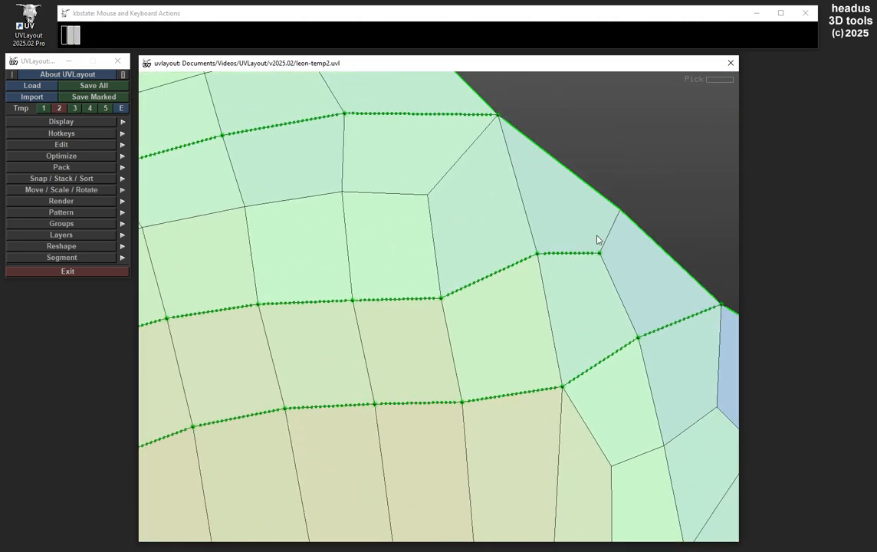
{"action": "right_click_drag", "start_coordinate": [627, 251], "coordinate": [496, 266]}
{"action": "middle_click_drag", "start_coordinate": [502, 267], "coordinate": [648, 258]}
{"action": "middle_click_drag", "start_coordinate": [303, 338], "coordinate": [611, 289]}
{"action": "right_click_drag", "start_coordinate": [560, 288], "coordinate": [480, 289]}
{"action": "middle_click_drag", "start_coordinate": [594, 276], "coordinate": [484, 225]}
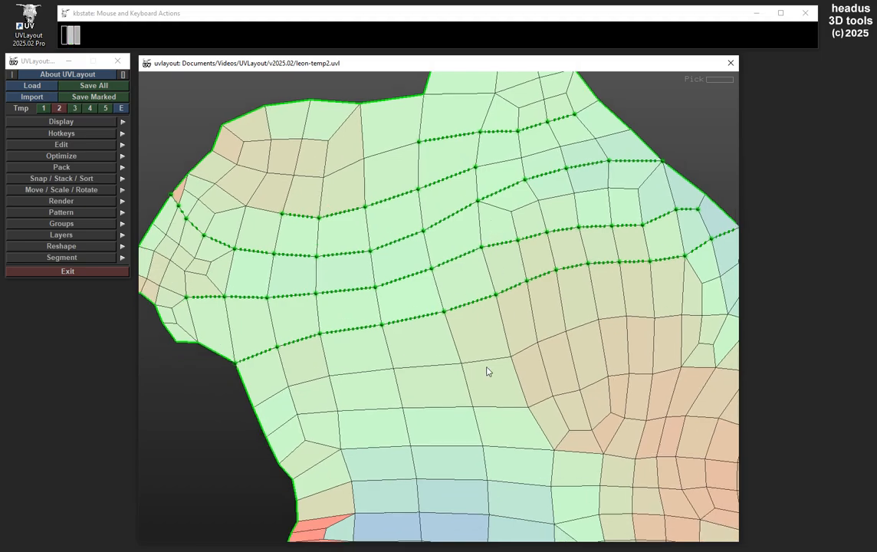
Mark two more edge rows below the lowest marked row, one border to border and one starting at the left border and ending inside the shell
{"action": "key", "text": "a"}
{"action": "middle_click_drag", "start_coordinate": [538, 306], "coordinate": [425, 246]}
{"action": "right_click_drag", "start_coordinate": [556, 272], "coordinate": [493, 260]}
{"action": "middle_click_drag", "start_coordinate": [493, 260], "coordinate": [503, 256]}
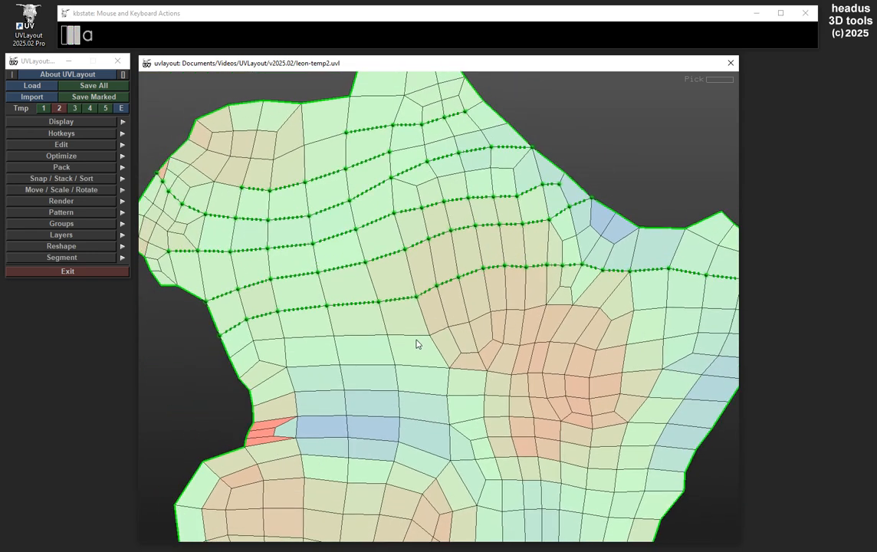
{"action": "key", "text": "shift"}
{"action": "key", "text": "shift+a"}
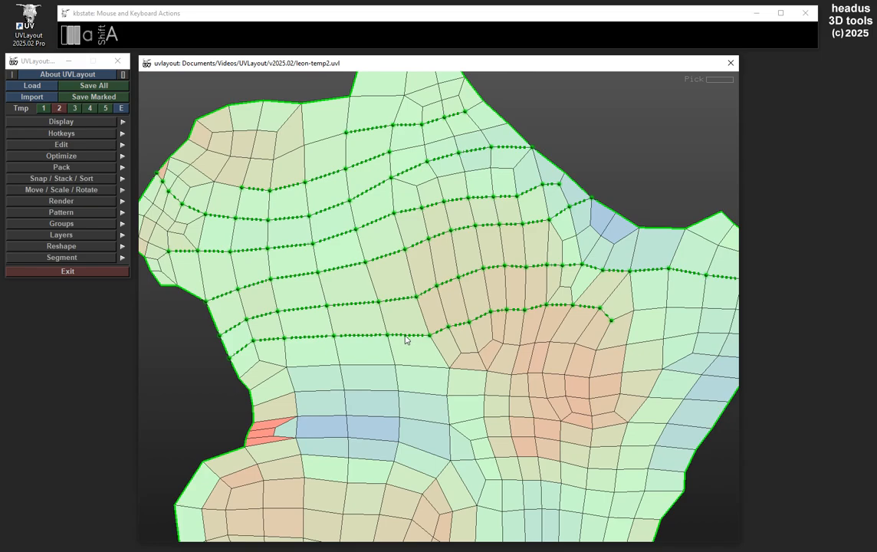
Unmark the four lowest marked edge rows one by one, ending with the interior row
{"action": "middle_click_drag", "start_coordinate": [640, 282], "coordinate": [607, 307]}
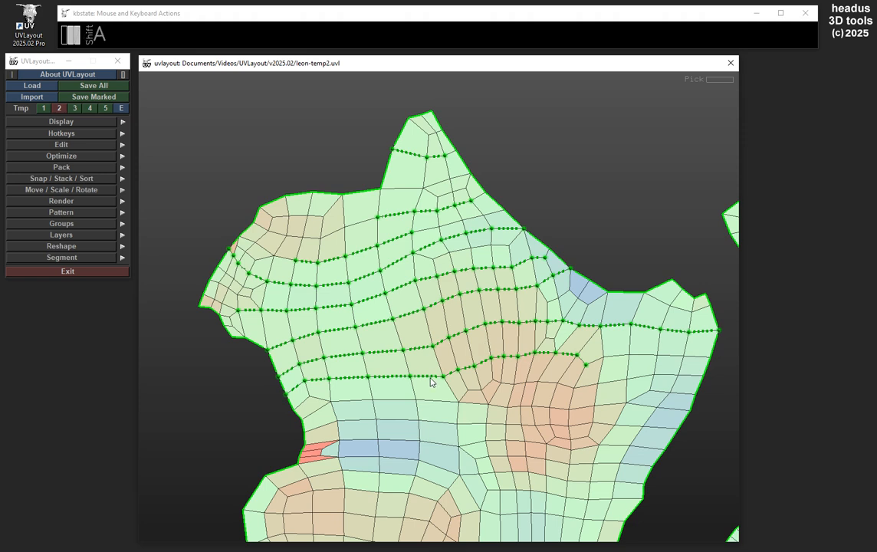
{"action": "key", "text": "shift+a"}
{"action": "key", "text": "shift+a"}
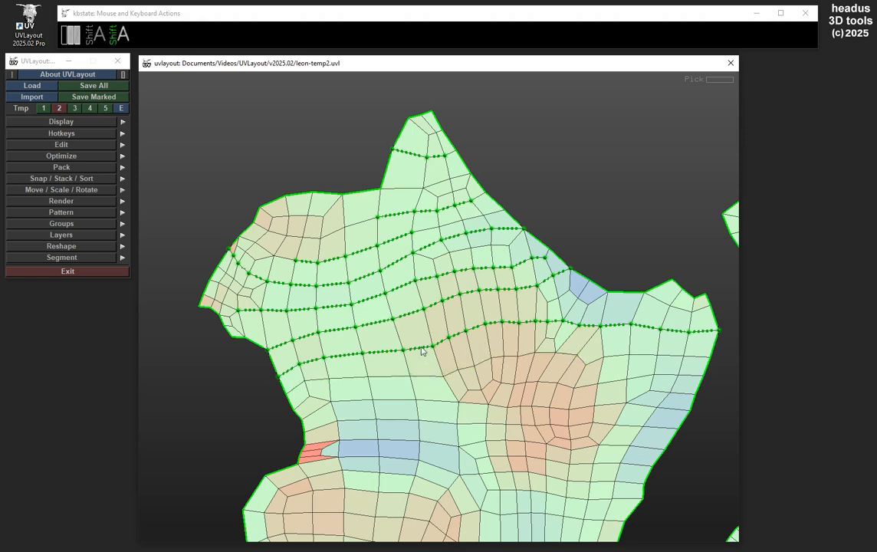
{"action": "key", "text": "shift+a"}
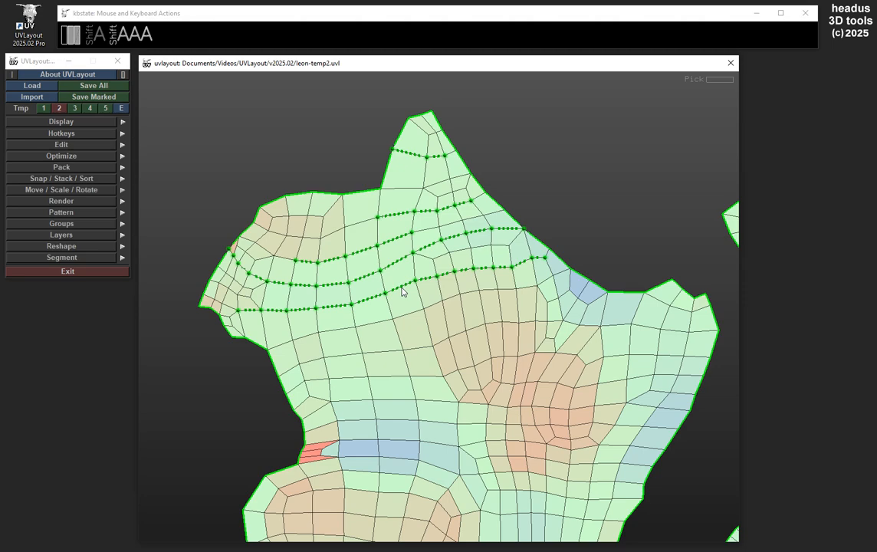
{"action": "middle_click_drag", "start_coordinate": [435, 272], "coordinate": [456, 299]}
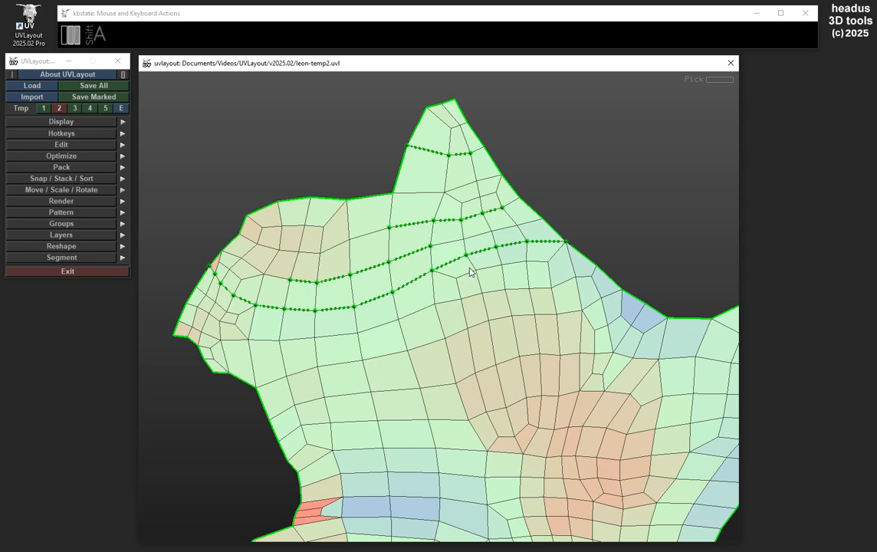
Mark all points inside a polygon drawn around the shell's head region, including the pointed tip and the upper-left lobe
{"action": "middle_click_drag", "start_coordinate": [545, 166], "coordinate": [549, 199]}
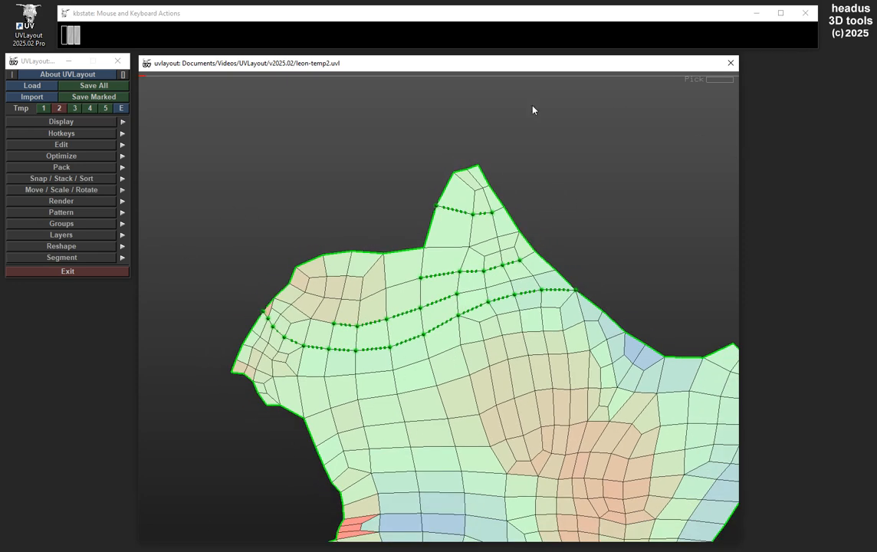
{"action": "middle_click_drag", "start_coordinate": [525, 160], "coordinate": [493, 157]}
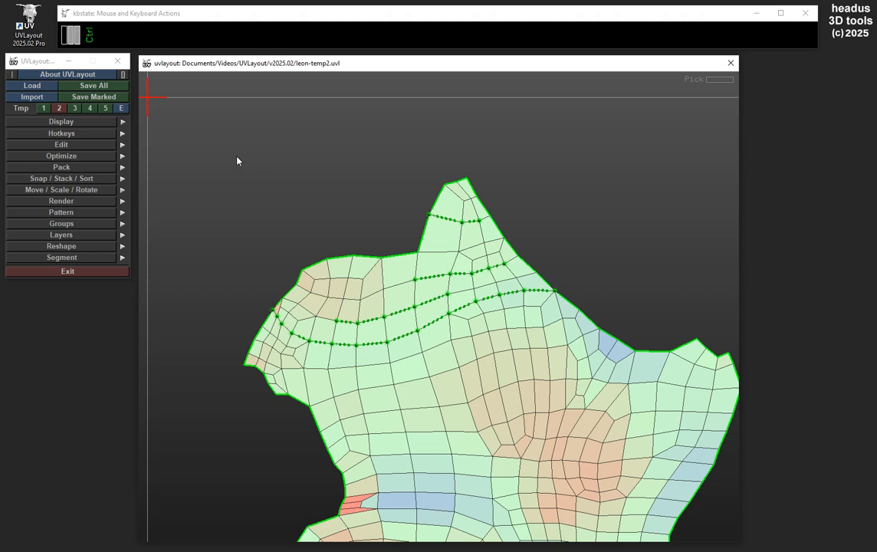
{"action": "key", "text": "ctrl+a"}
{"action": "left_click_drag", "start_coordinate": [185, 117], "coordinate": [643, 289]}
{"action": "left_click_drag", "start_coordinate": [240, 306], "coordinate": [255, 415]}
{"action": "left_click_drag", "start_coordinate": [618, 298], "coordinate": [611, 316]}
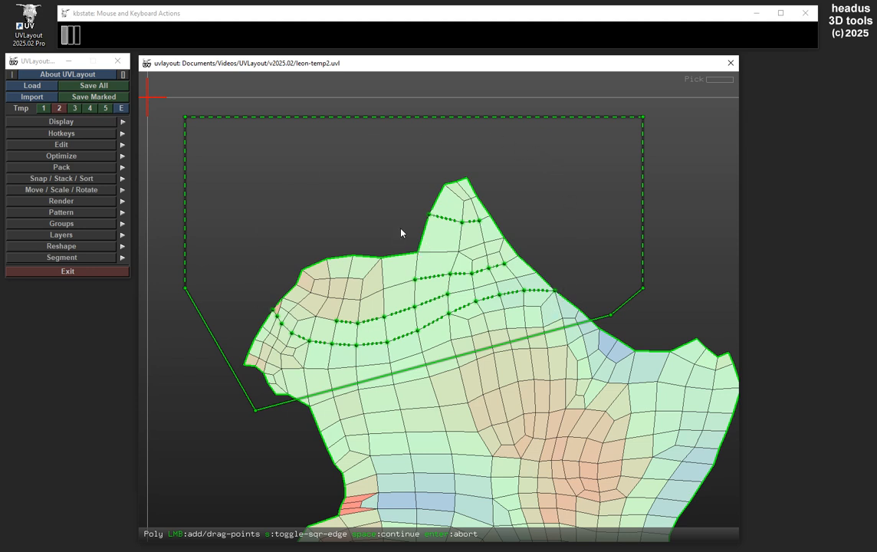
{"action": "key", "text": "space"}
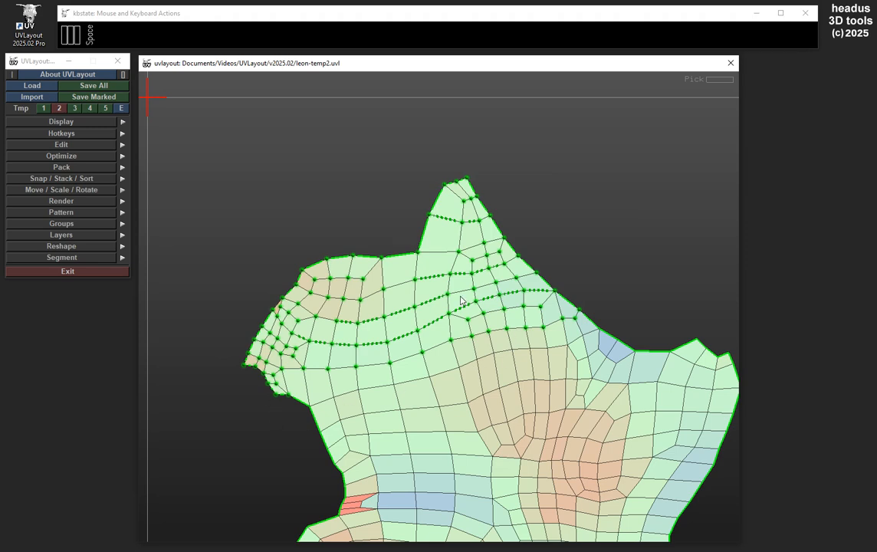
Add the points inside a rectangle around the blue patch by the shell's right-hand slope to the marked points
{"action": "middle_click_drag", "start_coordinate": [552, 268], "coordinate": [500, 182]}
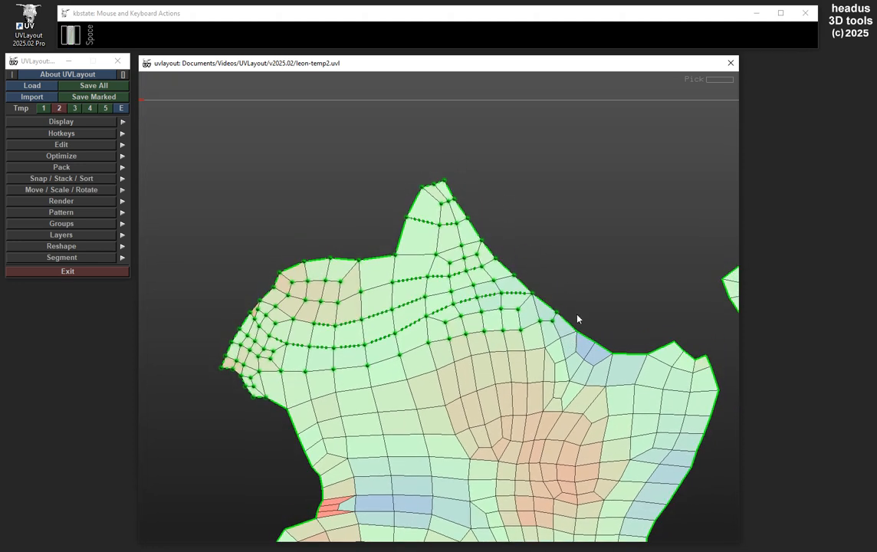
{"action": "middle_click_drag", "start_coordinate": [578, 319], "coordinate": [578, 252]}
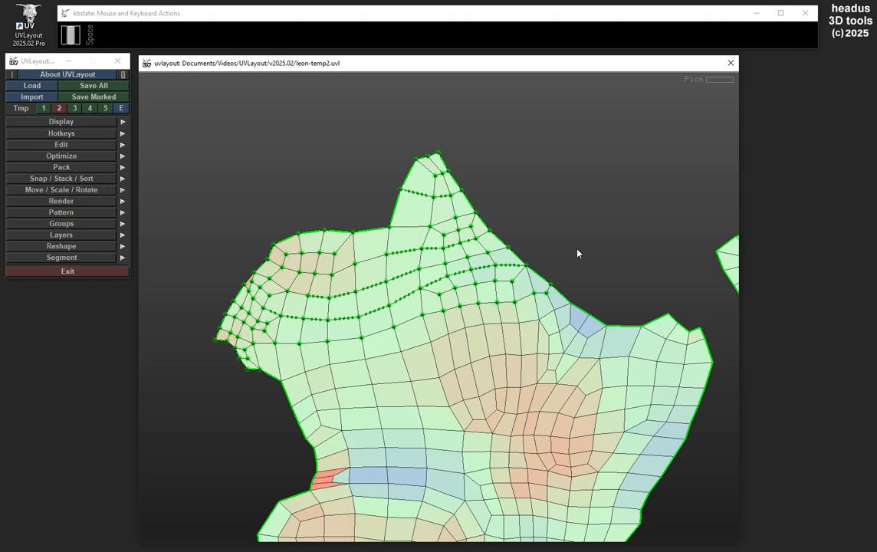
{"action": "key", "text": "ctrl+a"}
{"action": "left_click_drag", "start_coordinate": [650, 215], "coordinate": [454, 353]}
{"action": "key", "text": "space"}
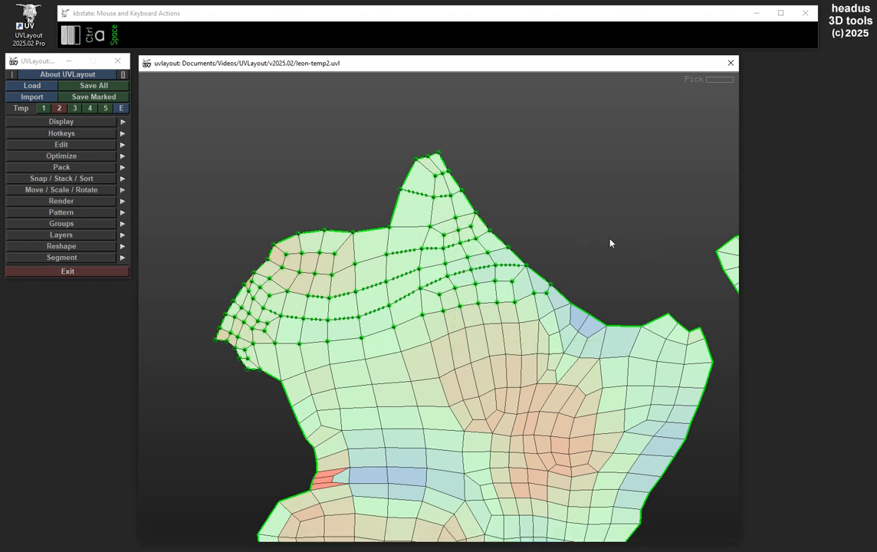
{"action": "middle_click_drag", "start_coordinate": [596, 244], "coordinate": [580, 228]}
{"action": "middle_click_drag", "start_coordinate": [551, 304], "coordinate": [544, 312]}
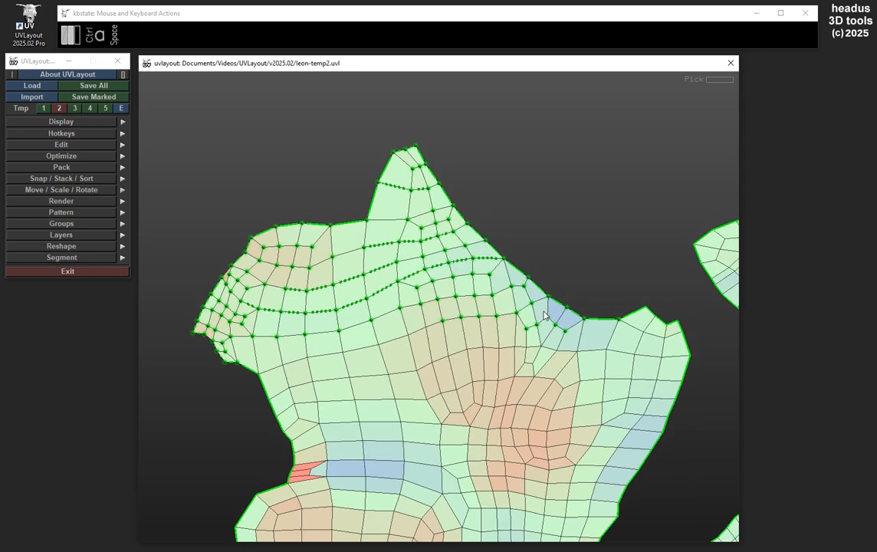
Unmark the points of the pointed tip inside a rectangle drawn around it
{"action": "middle_click_drag", "start_coordinate": [571, 233], "coordinate": [537, 270]}
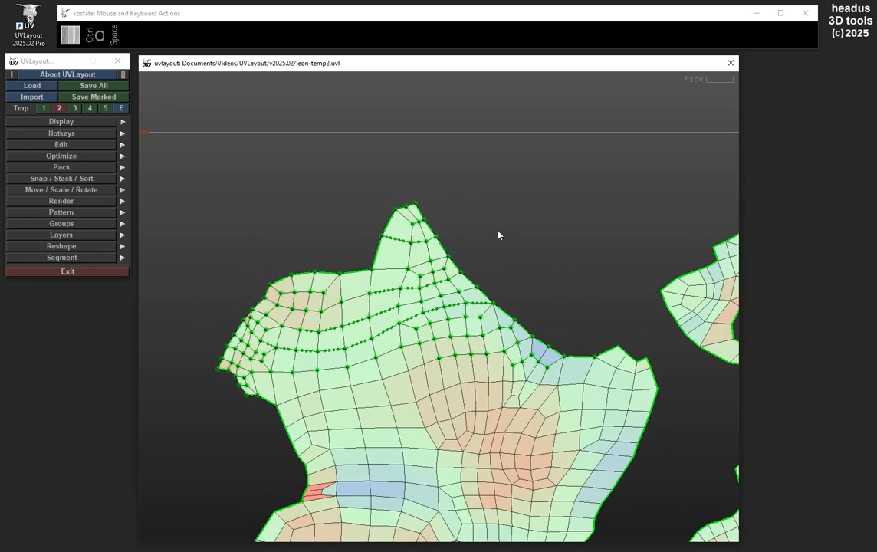
{"action": "key", "text": "ctrl+a"}
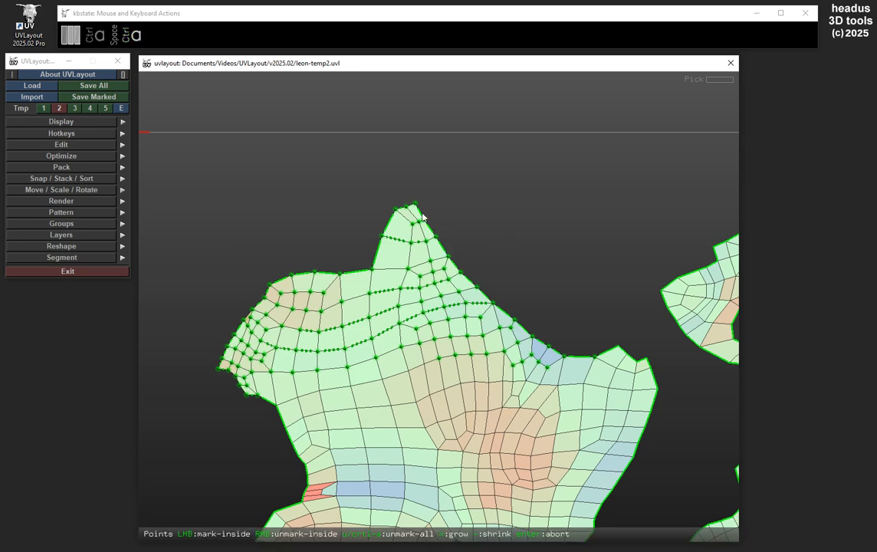
{"action": "left_click_drag", "start_coordinate": [282, 164], "coordinate": [478, 251]}
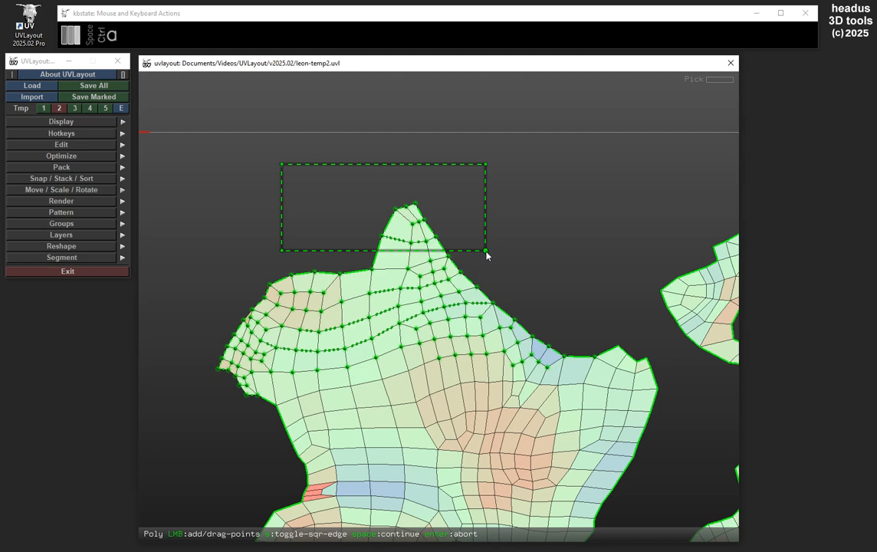
{"action": "key", "text": "space"}
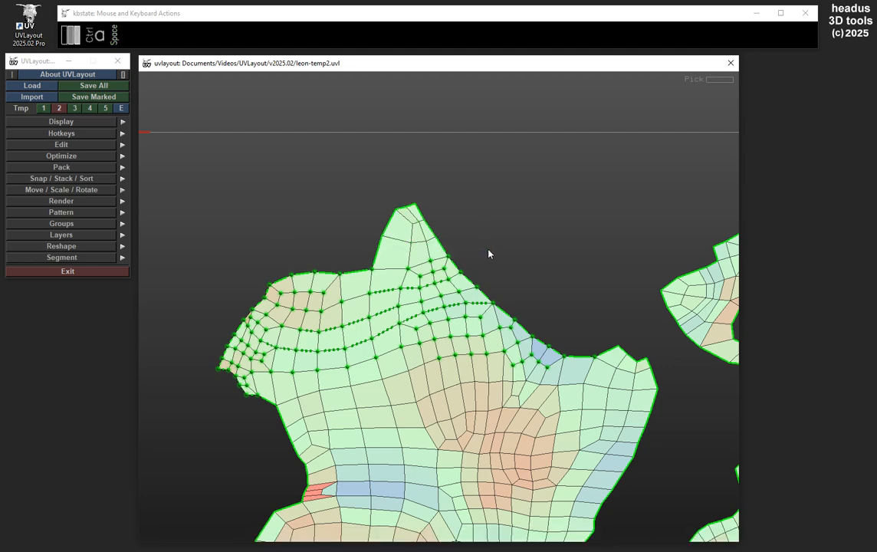
Unmark the points around the blue patch on the right-hand slope inside a five-point polygon
{"action": "middle_click_drag", "start_coordinate": [507, 228], "coordinate": [527, 163]}
{"action": "middle_click_drag", "start_coordinate": [417, 226], "coordinate": [400, 225]}
{"action": "middle_click_drag", "start_coordinate": [524, 273], "coordinate": [451, 296]}
{"action": "scroll", "coordinate": [491, 288], "scroll_direction": "up", "scroll_amount": 3}
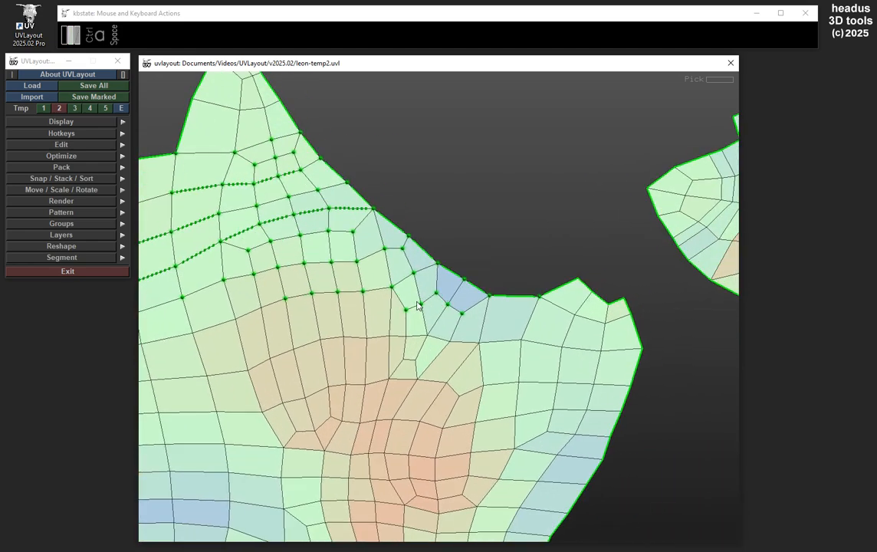
{"action": "key", "text": "ctrl+a"}
{"action": "left_click", "coordinate": [507, 232]}
{"action": "left_click", "coordinate": [387, 305]}
{"action": "left_click", "coordinate": [373, 354]}
{"action": "left_click", "coordinate": [538, 370]}
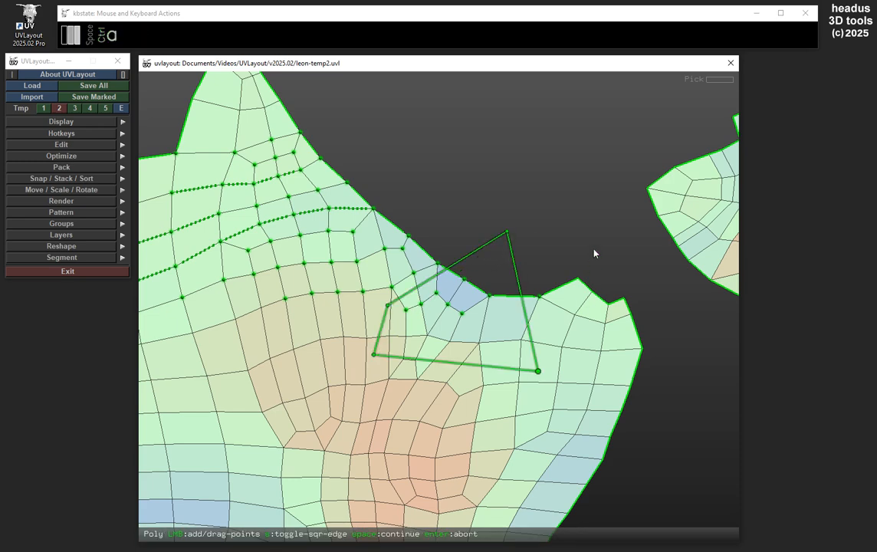
{"action": "left_click", "coordinate": [593, 248]}
{"action": "key", "text": "space"}
{"action": "right_click_drag", "start_coordinate": [591, 246], "coordinate": [560, 246]}
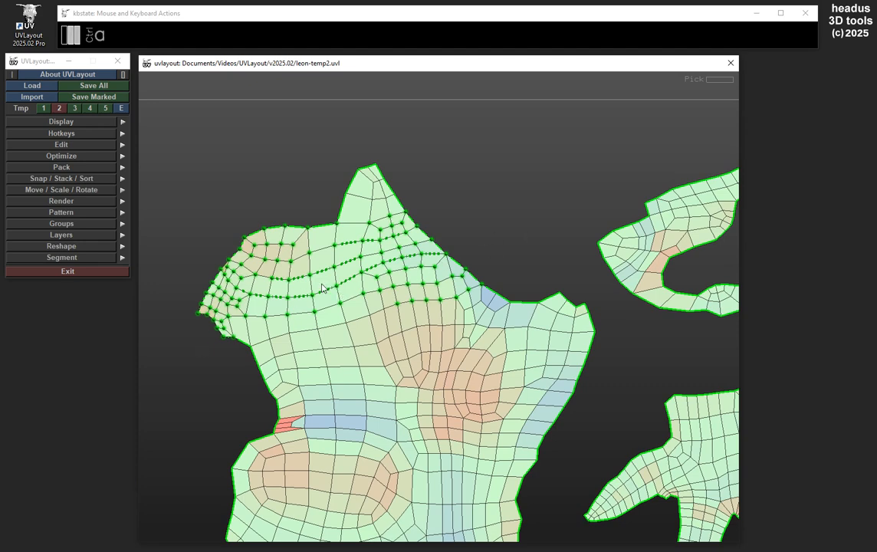
Mark the border-to-border edge row directly below the marked head points
{"action": "scroll", "coordinate": [323, 288], "scroll_direction": "up", "scroll_amount": 2}
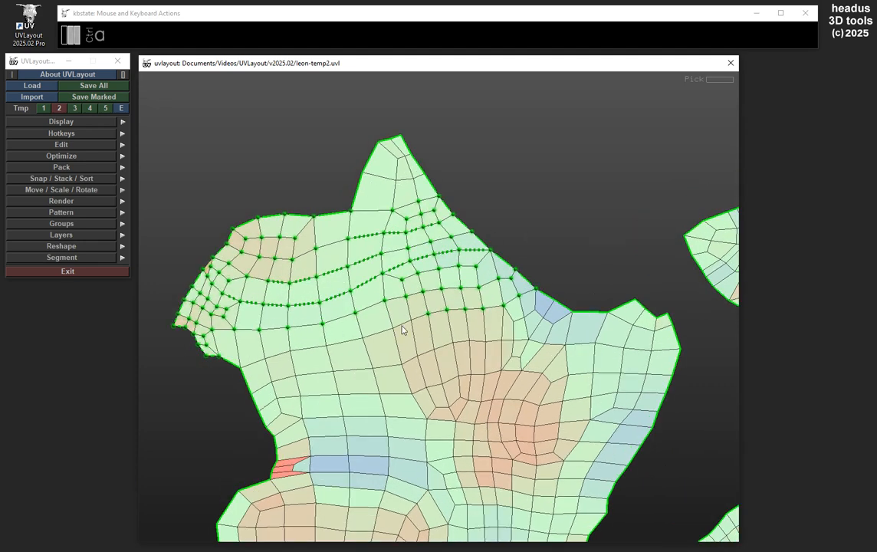
{"action": "key", "text": "a"}
{"action": "key", "text": "a"}
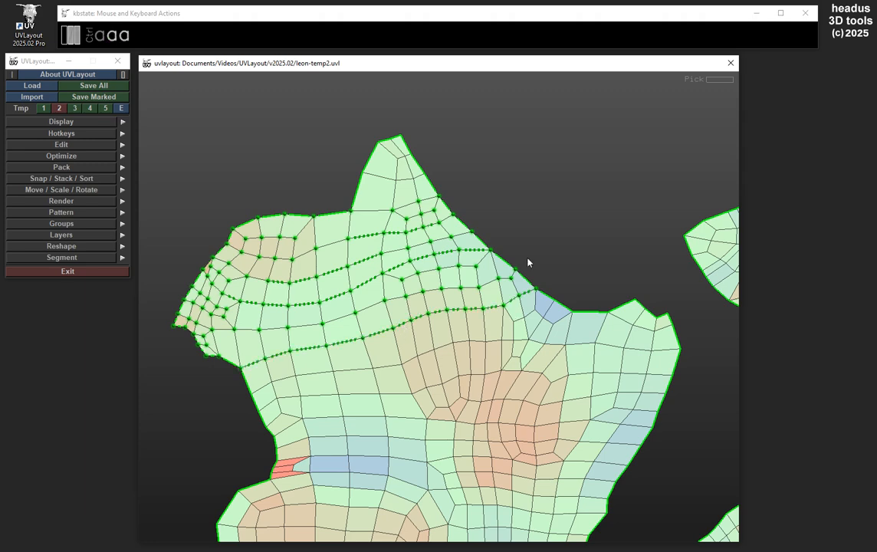
{"action": "middle_click_drag", "start_coordinate": [372, 287], "coordinate": [431, 271]}
{"action": "right_click_drag", "start_coordinate": [431, 270], "coordinate": [375, 258]}
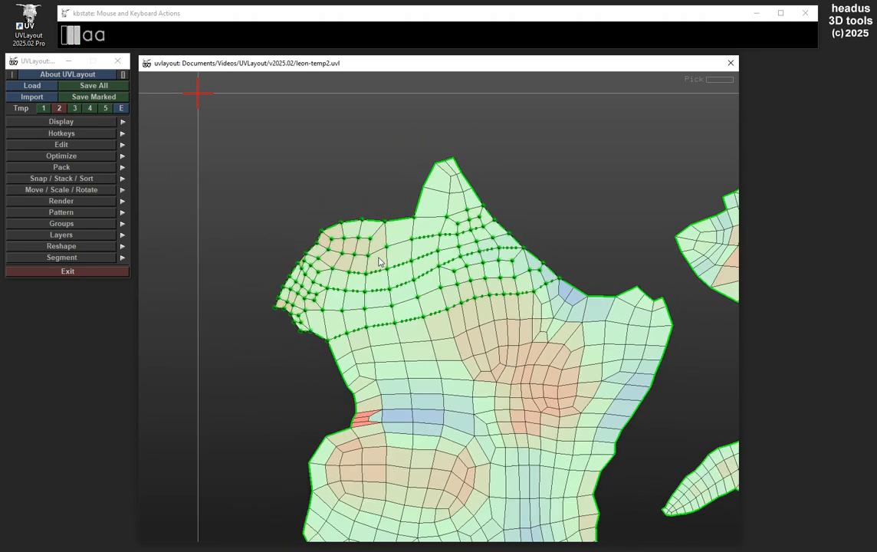
{"action": "middle_click_drag", "start_coordinate": [376, 258], "coordinate": [377, 247]}
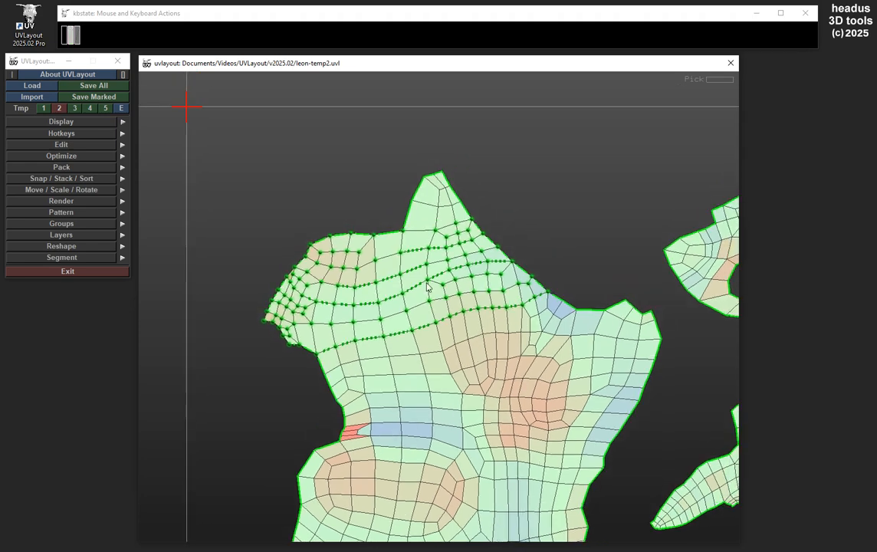
Scale the marked points of the head region down slightly
{"action": "key", "text": "space"}
{"action": "mouse_move", "coordinate": [425, 314]}
{"action": "middle_mouse_down"}
{"action": "mouse_move", "coordinate": [430, 308]}
{"action": "mouse_move", "coordinate": [425, 314]}
{"action": "middle_mouse_up"}
{"action": "key", "text": "space"}
{"action": "mouse_move", "coordinate": [425, 315]}
{"action": "left_mouse_down"}
{"action": "mouse_move", "coordinate": [432, 309]}
{"action": "mouse_move", "coordinate": [424, 307]}
{"action": "left_mouse_up"}
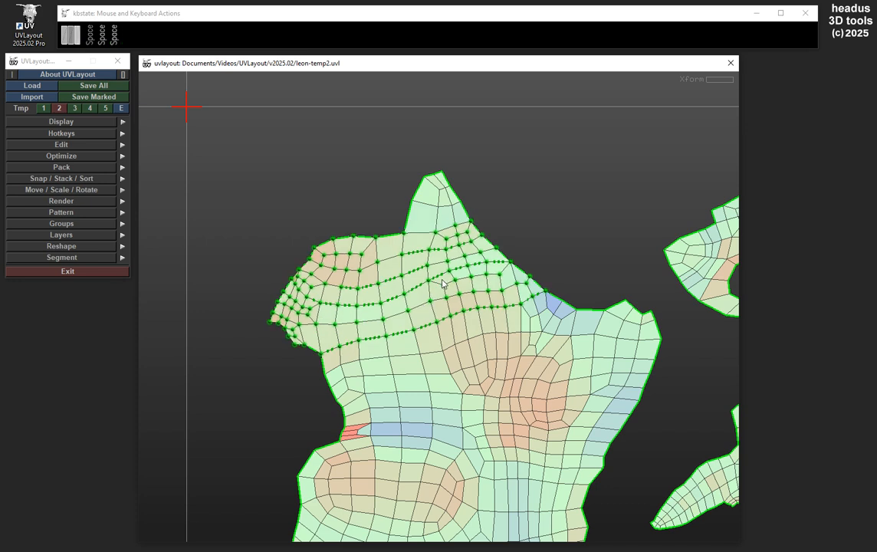
{"action": "left_click_drag", "start_coordinate": [498, 297], "coordinate": [502, 280]}
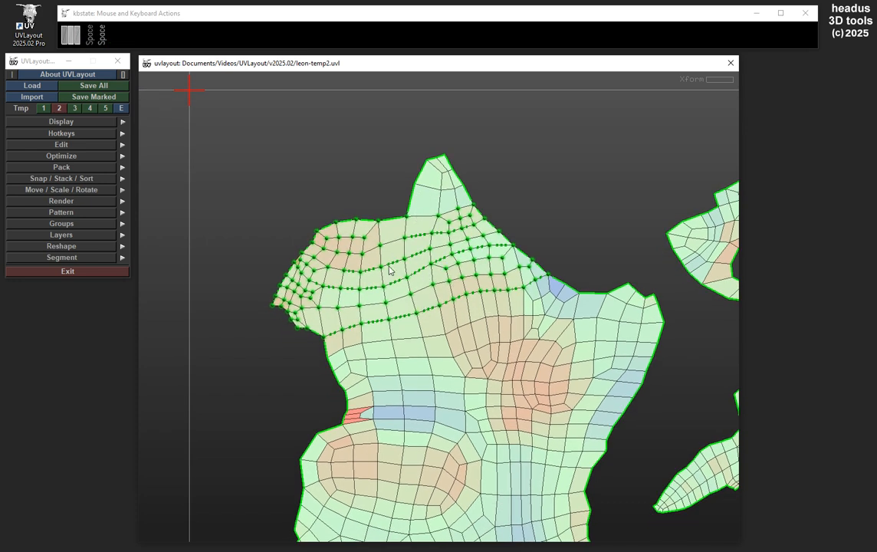
{"action": "left_click_drag", "start_coordinate": [412, 287], "coordinate": [407, 277]}
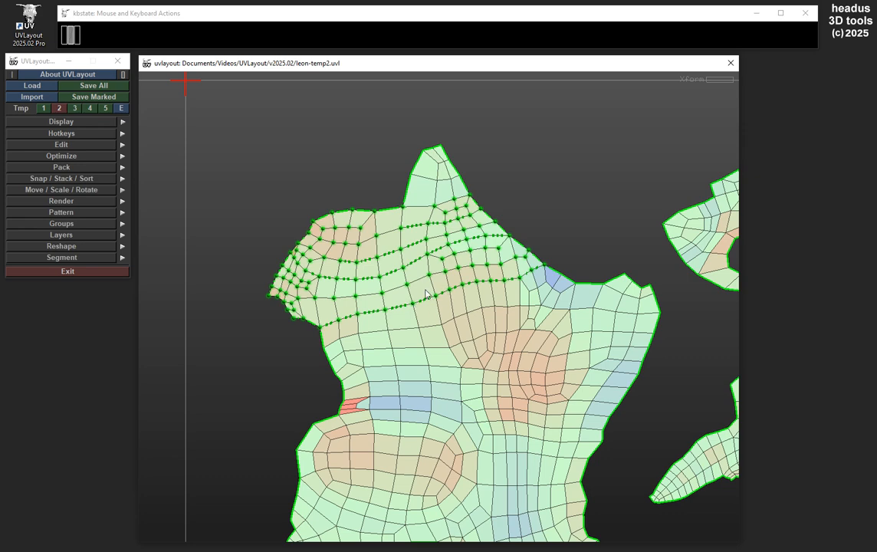
Move the marked points of the head region down slightly
{"action": "key", "text": "space"}
{"action": "middle_click_drag", "start_coordinate": [423, 283], "coordinate": [428, 316]}
{"action": "key", "text": "space"}
Move the whole body shell, including its marked head points, slightly up and to the left
{"action": "key", "text": "space"}
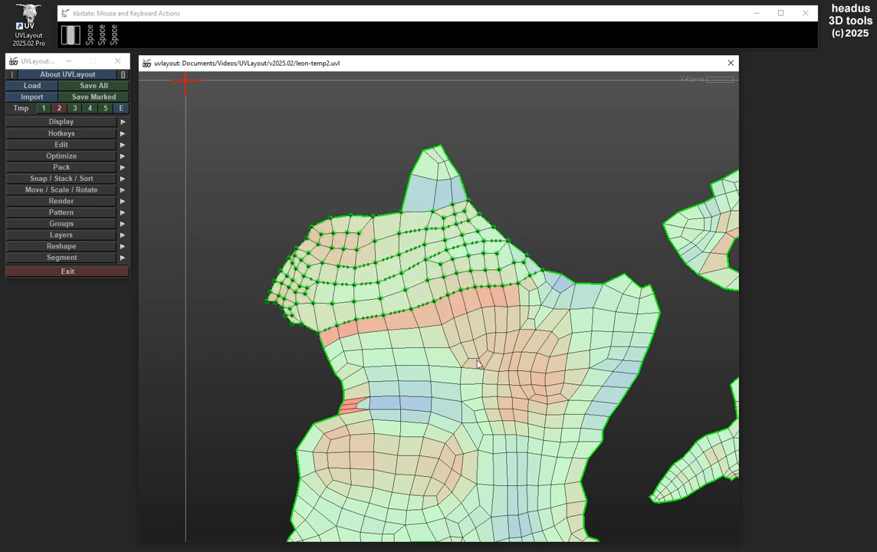
{"action": "key", "text": "space"}
{"action": "middle_click_drag", "start_coordinate": [482, 386], "coordinate": [459, 334]}
{"action": "right_click_drag", "start_coordinate": [484, 333], "coordinate": [401, 319]}
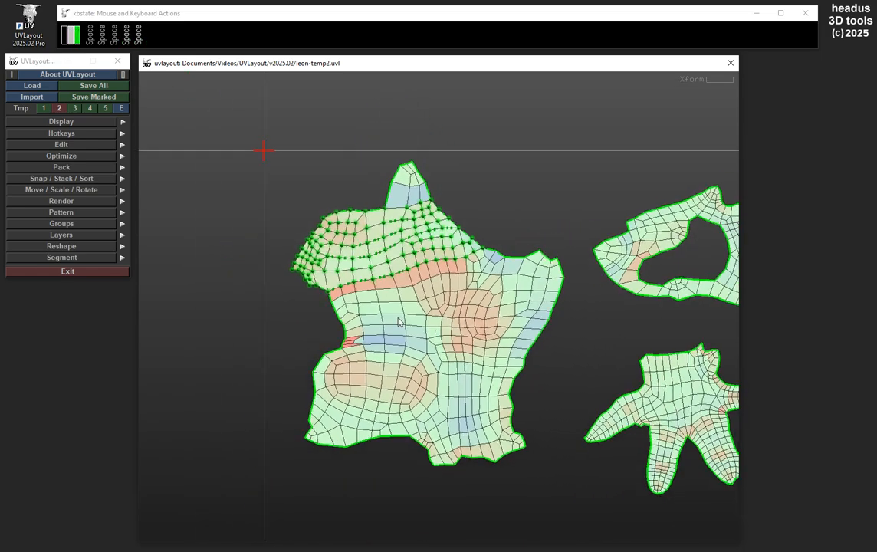
{"action": "key", "text": "space"}
{"action": "middle_click_drag", "start_coordinate": [496, 325], "coordinate": [488, 320]}
{"action": "right_click_drag", "start_coordinate": [489, 320], "coordinate": [451, 313]}
{"action": "middle_click_drag", "start_coordinate": [451, 313], "coordinate": [452, 330]}
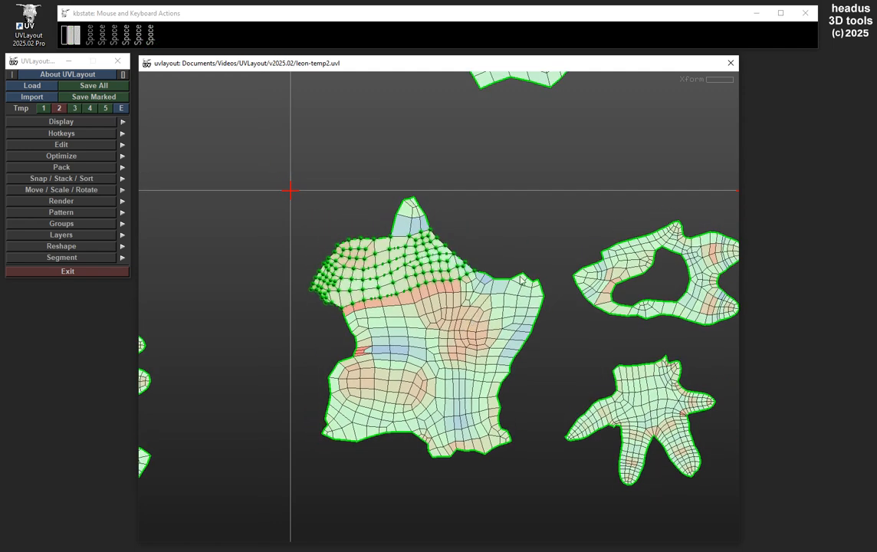
Move the ring-shaped and hand-shaped shells slightly closer to the body shell, and shift the body shell slightly down and right
{"action": "key", "text": "space"}
{"action": "middle_click_drag", "start_coordinate": [602, 263], "coordinate": [572, 251]}
{"action": "middle_click_drag", "start_coordinate": [643, 389], "coordinate": [622, 378]}
{"action": "key", "text": "space"}
{"action": "middle_click_drag", "start_coordinate": [578, 301], "coordinate": [597, 302]}
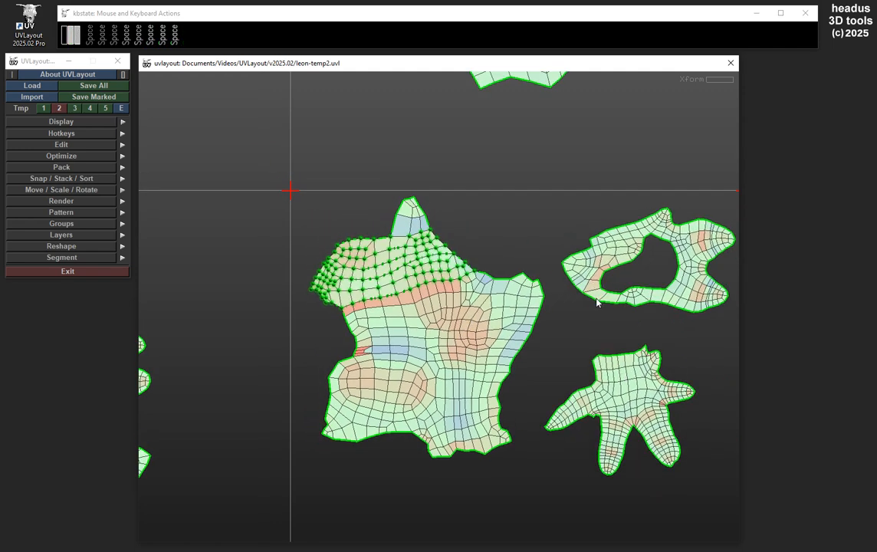
{"action": "mouse_move", "coordinate": [575, 223]}
{"action": "middle_mouse_down"}
{"action": "mouse_move", "coordinate": [574, 284]}
{"action": "mouse_move", "coordinate": [583, 215]}
{"action": "middle_mouse_up"}
{"action": "key", "text": "space"}
{"action": "middle_click_drag", "start_coordinate": [460, 322], "coordinate": [467, 328]}
Move only the marked head points slightly up, away from the rest of the body shell
{"action": "right_click_drag", "start_coordinate": [467, 328], "coordinate": [474, 216]}
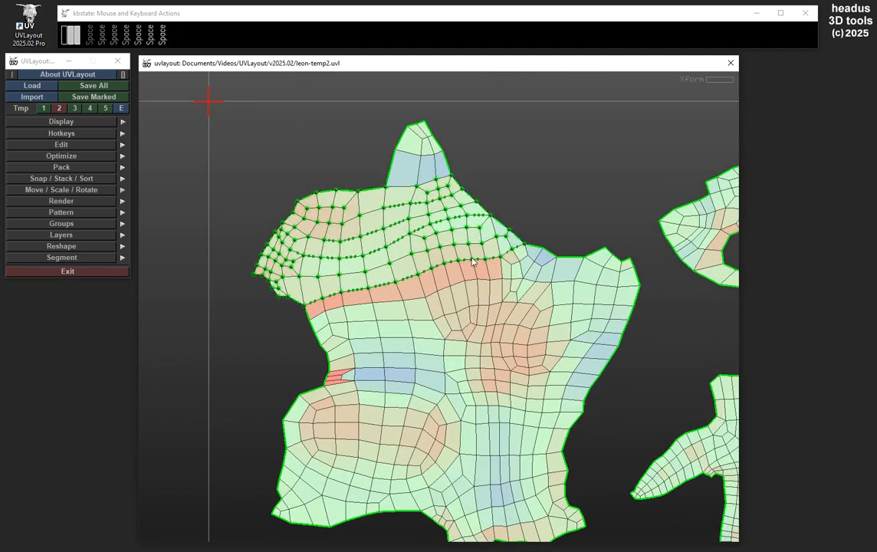
{"action": "middle_click_drag", "start_coordinate": [474, 217], "coordinate": [505, 247]}
{"action": "right_click_drag", "start_coordinate": [504, 248], "coordinate": [512, 170]}
{"action": "key", "text": "space"}
{"action": "mouse_move", "coordinate": [437, 303]}
{"action": "middle_mouse_down"}
{"action": "mouse_move", "coordinate": [450, 296]}
{"action": "mouse_move", "coordinate": [439, 306]}
{"action": "mouse_move", "coordinate": [441, 298]}
{"action": "middle_mouse_up"}
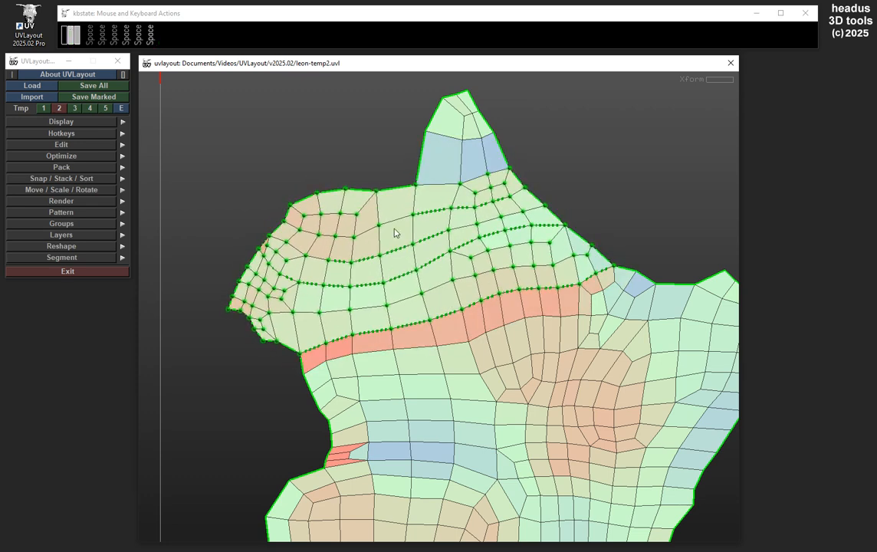
{"action": "key", "text": "space"}
{"action": "middle_click_drag", "start_coordinate": [458, 262], "coordinate": [452, 251]}
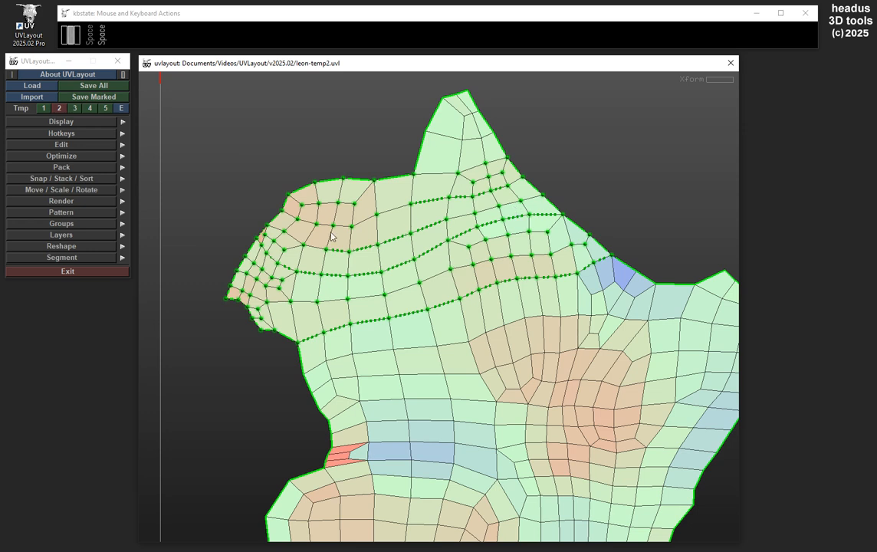
Show the Move / Scale / Rotate options and pin the border point at the tip of the head's snout
{"action": "left_click", "coordinate": [108, 191]}
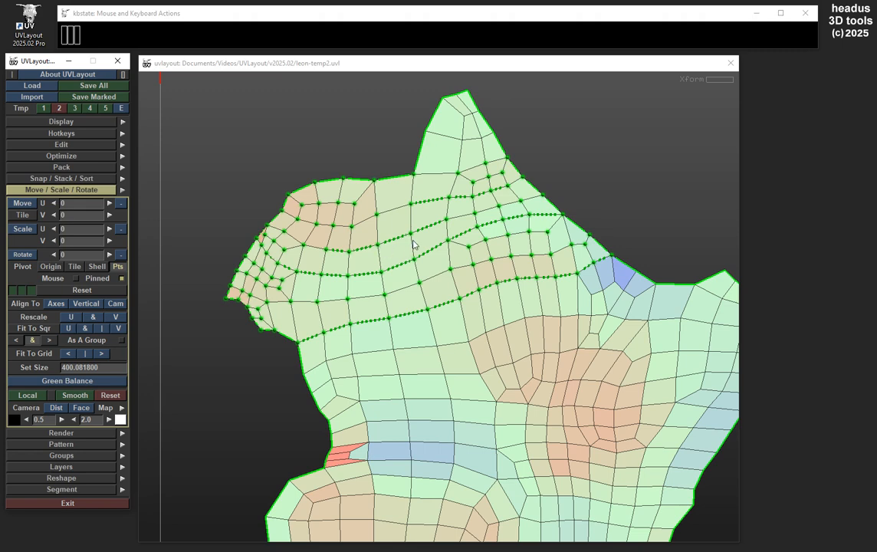
{"action": "middle_click_drag", "start_coordinate": [412, 241], "coordinate": [422, 255]}
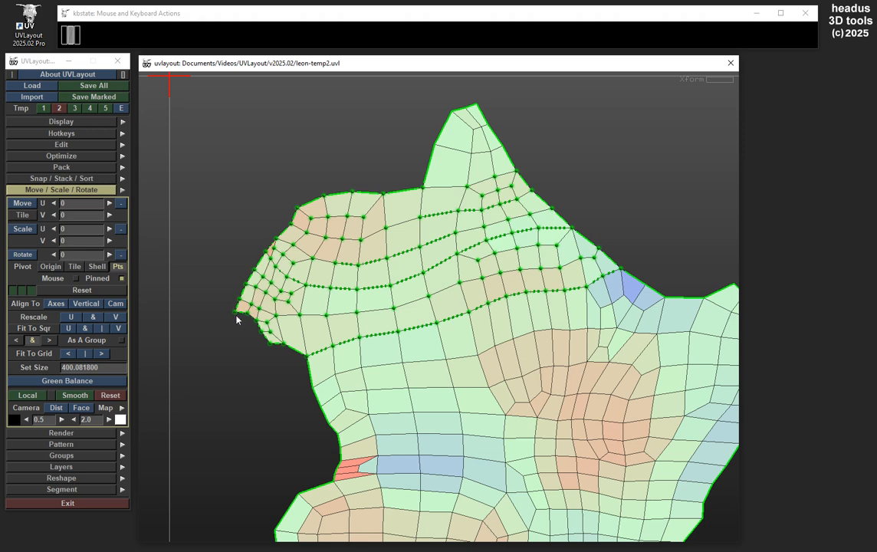
{"action": "key", "text": "p"}
Rotate the marked head points slightly clockwise around the pinned snout tip and remove the pin
{"action": "key", "text": "space"}
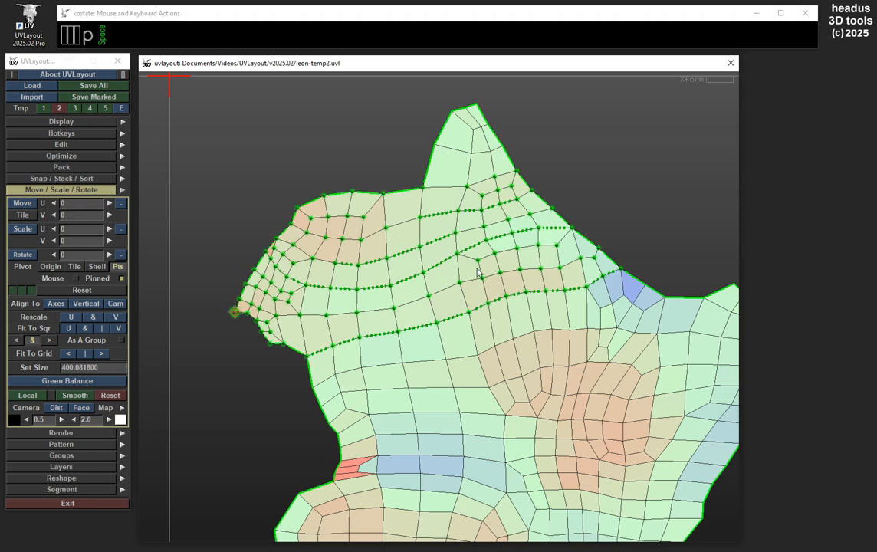
{"action": "mouse_move", "coordinate": [473, 272]}
{"action": "left_mouse_down"}
{"action": "mouse_move", "coordinate": [476, 257]}
{"action": "mouse_move", "coordinate": [468, 292]}
{"action": "mouse_move", "coordinate": [471, 260]}
{"action": "mouse_move", "coordinate": [478, 289]}
{"action": "mouse_move", "coordinate": [479, 275]}
{"action": "left_mouse_up"}
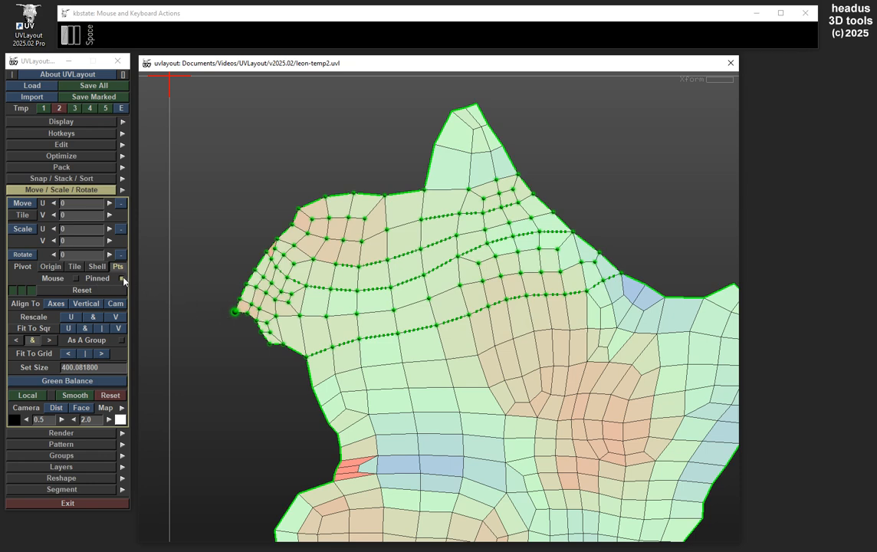
{"action": "left_click_drag", "start_coordinate": [339, 285], "coordinate": [440, 262]}
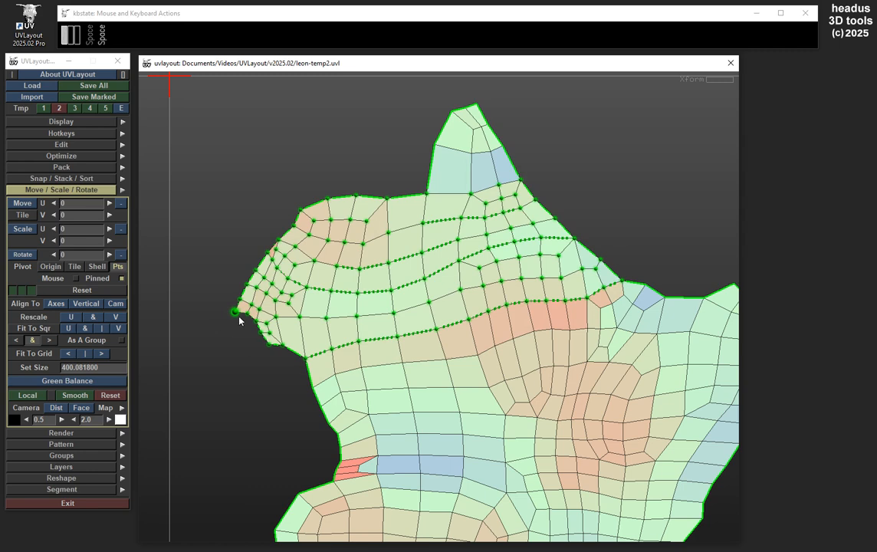
{"action": "key", "text": "p"}
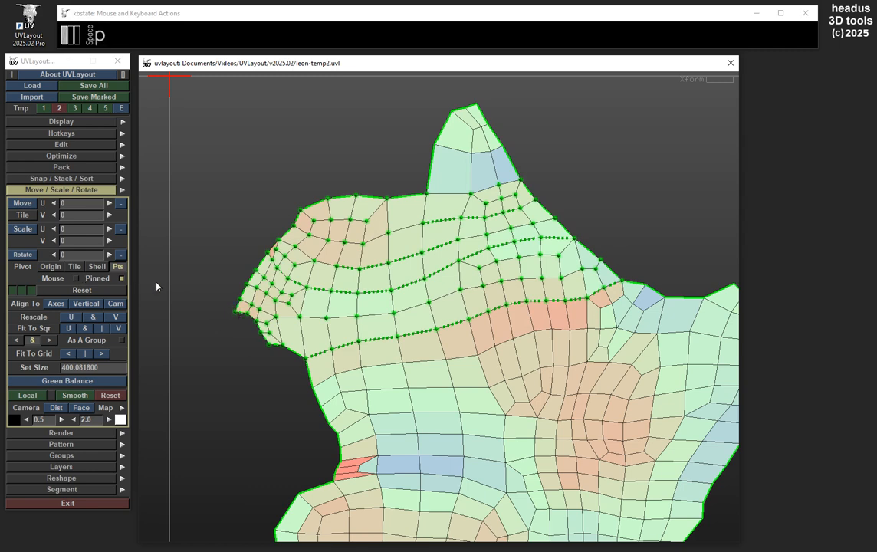
Unmark all points on the body shell
{"action": "middle_click_drag", "start_coordinate": [479, 266], "coordinate": [462, 270]}
{"action": "right_click_drag", "start_coordinate": [461, 270], "coordinate": [527, 288]}
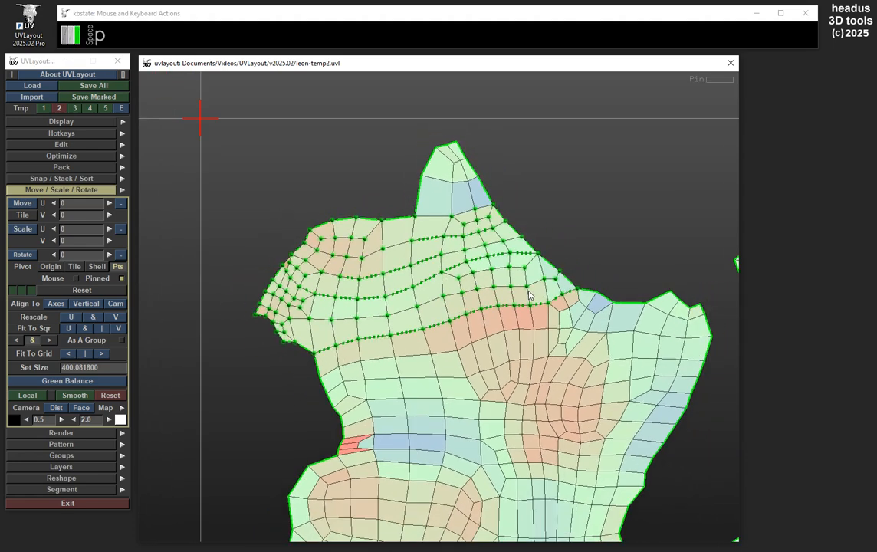
{"action": "middle_click_drag", "start_coordinate": [527, 289], "coordinate": [518, 252]}
{"action": "key", "text": "ctrl"}
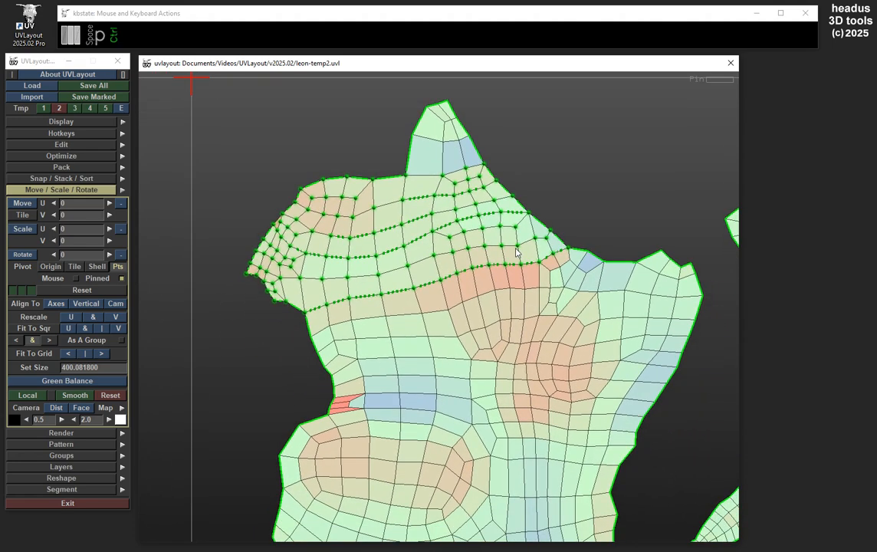
{"action": "key", "text": "ctrl+a"}
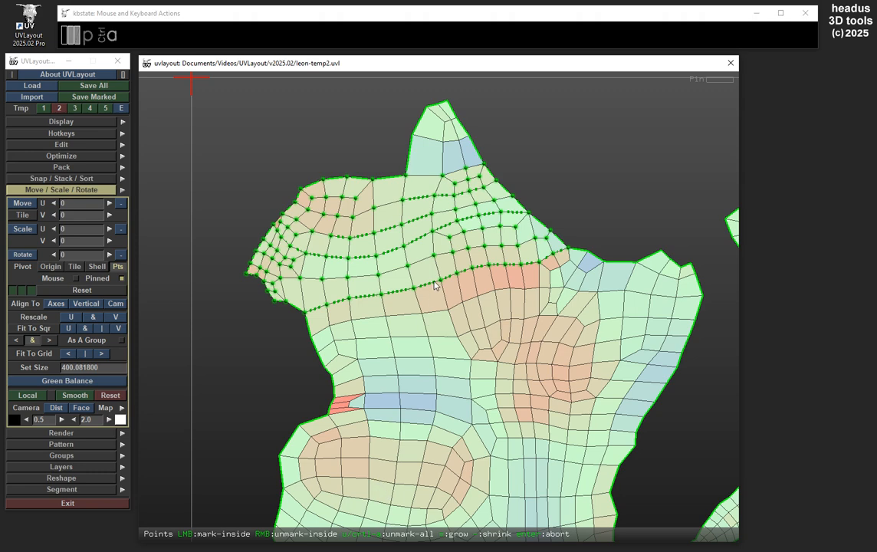
{"action": "key", "text": "ctrl+a"}
{"action": "key", "text": "ctrl+a"}
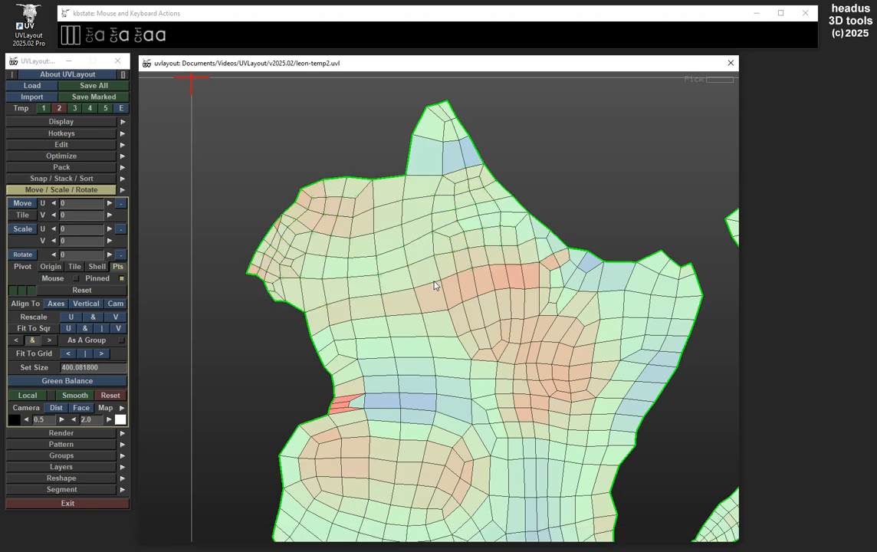
Mark the border-to-border edge row running across the wrist of the hand-shaped shell, just below its upper border
{"action": "scroll", "coordinate": [475, 260], "scroll_direction": "down", "scroll_amount": 8}
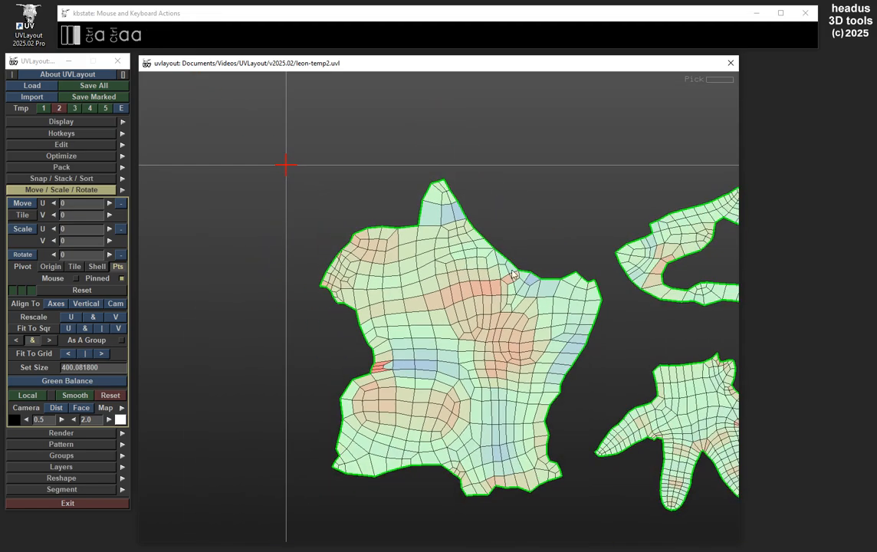
{"action": "middle_click_drag", "start_coordinate": [425, 267], "coordinate": [546, 330]}
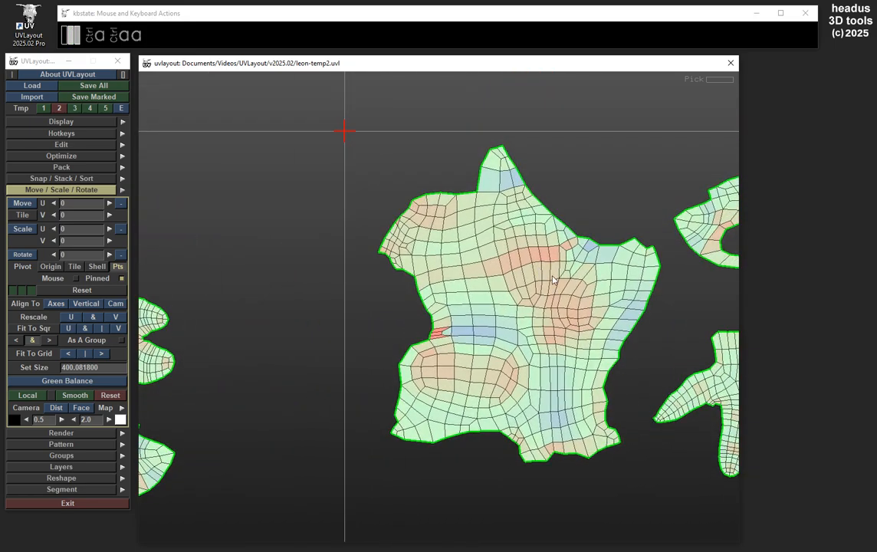
{"action": "middle_click_drag", "start_coordinate": [550, 279], "coordinate": [361, 249]}
{"action": "scroll", "coordinate": [641, 304], "scroll_direction": "up", "scroll_amount": 10}
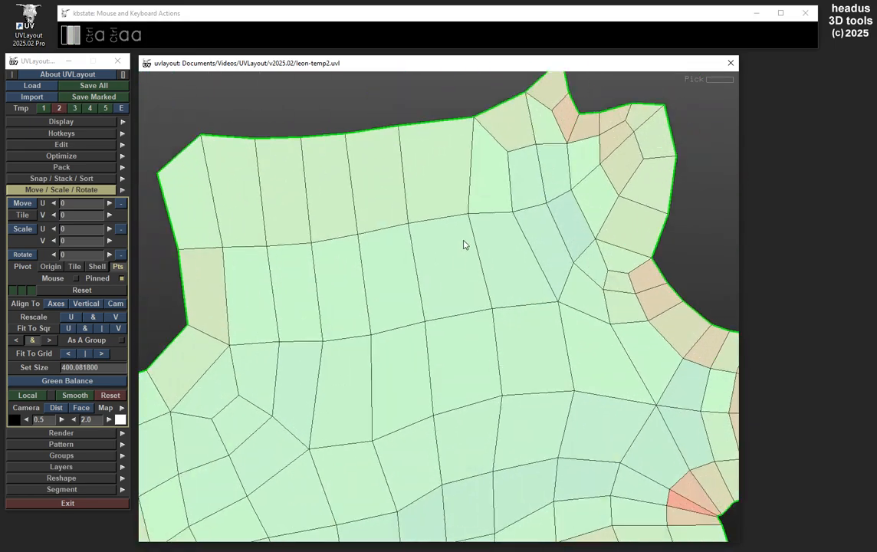
{"action": "middle_click_drag", "start_coordinate": [463, 241], "coordinate": [545, 332]}
{"action": "scroll", "coordinate": [541, 300], "scroll_direction": "down", "scroll_amount": 2}
{"action": "middle_click_drag", "start_coordinate": [537, 269], "coordinate": [549, 321]}
{"action": "middle_click_drag", "start_coordinate": [368, 311], "coordinate": [378, 291]}
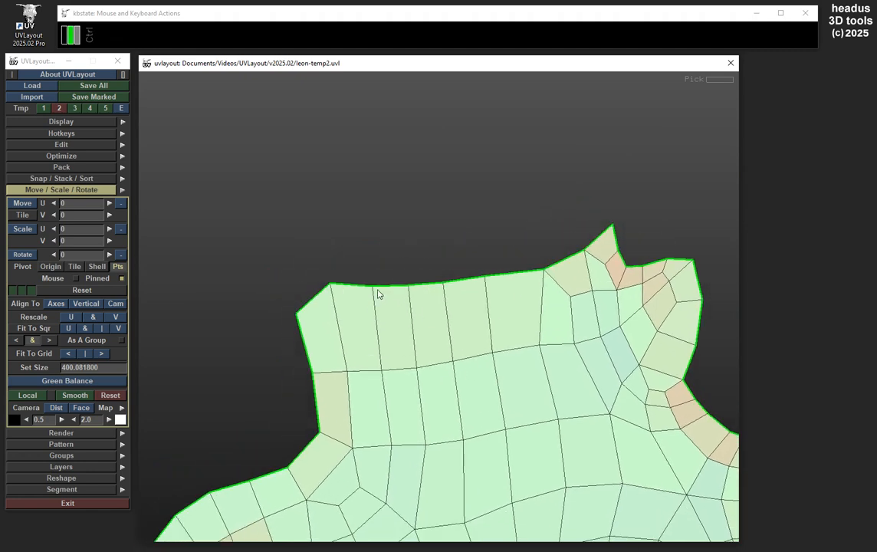
{"action": "middle_click_drag", "start_coordinate": [443, 340], "coordinate": [423, 288]}
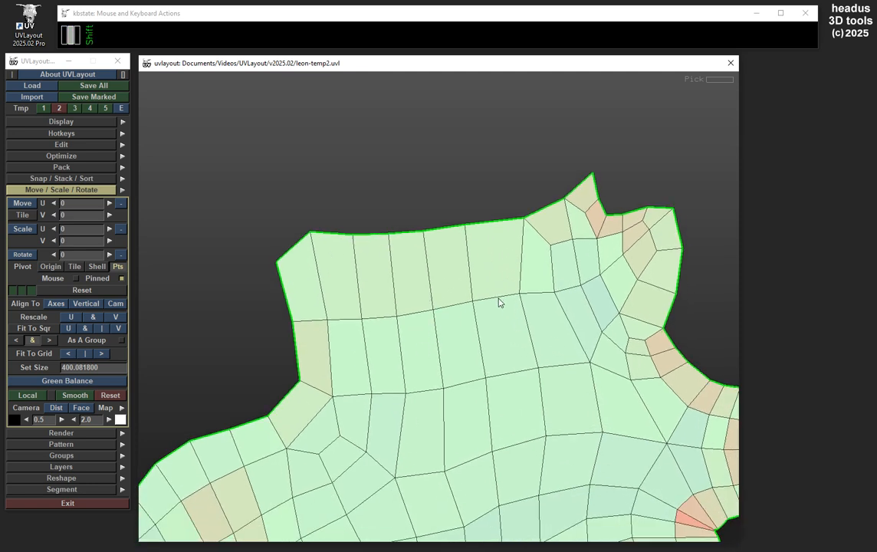
{"action": "key", "text": "shift+a"}
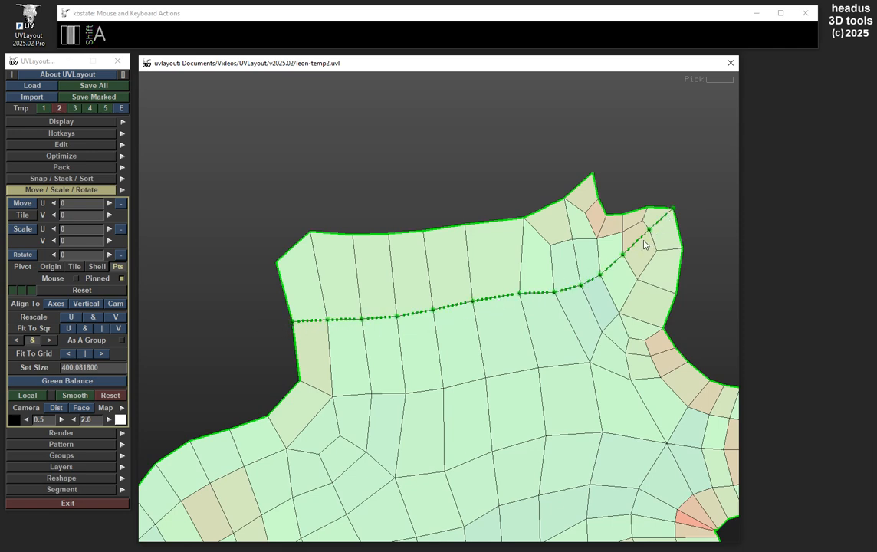
Mark the entire outer border of the hand-shaped shell
{"action": "scroll", "coordinate": [463, 280], "scroll_direction": "down", "scroll_amount": 2}
{"action": "middle_click_drag", "start_coordinate": [463, 280], "coordinate": [459, 213]}
{"action": "key", "text": "shift"}
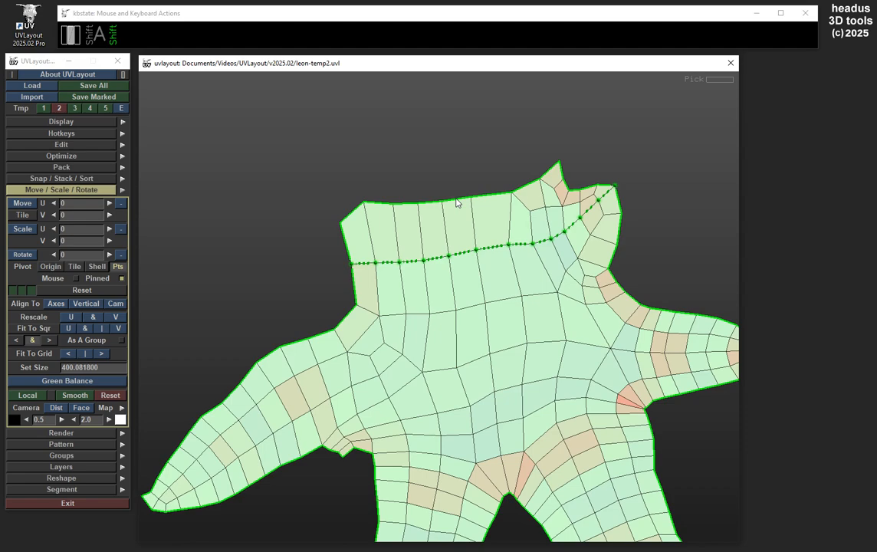
{"action": "key", "text": "shift+a"}
{"action": "middle_click_drag", "start_coordinate": [505, 380], "coordinate": [460, 238]}
{"action": "right_click_drag", "start_coordinate": [542, 257], "coordinate": [501, 318]}
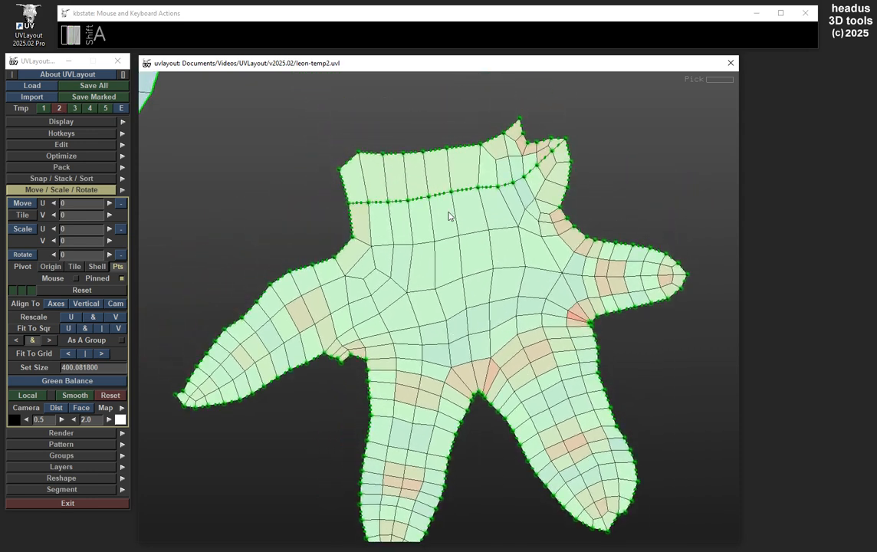
Undo the last two markings on the hand-shaped shell
{"action": "key", "text": "ctrl+z"}
{"action": "key", "text": "ctrl+z"}
{"action": "right_click_drag", "start_coordinate": [406, 196], "coordinate": [562, 201]}
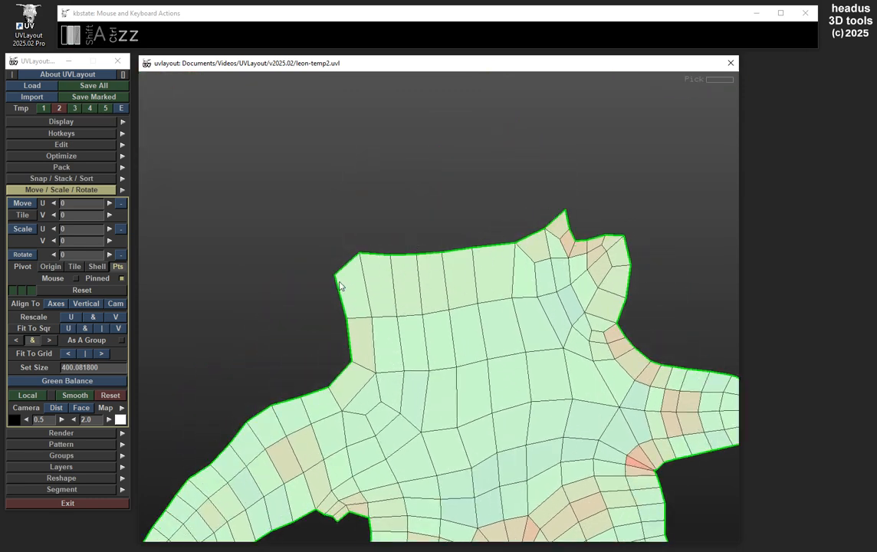
Mark the upper wrist border of the hand-shaped shell from its left corner edge across to the right corner
{"action": "middle_click_drag", "start_coordinate": [481, 262], "coordinate": [483, 268]}
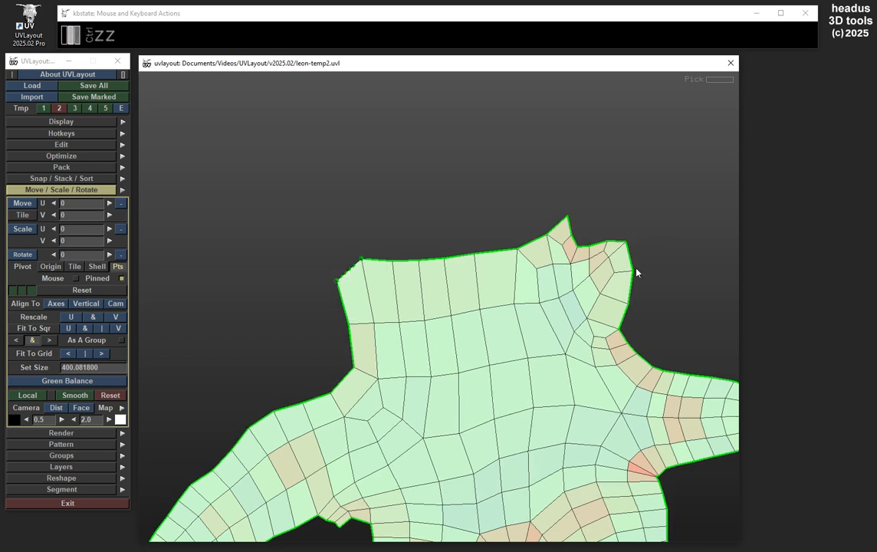
{"action": "key", "text": "a"}
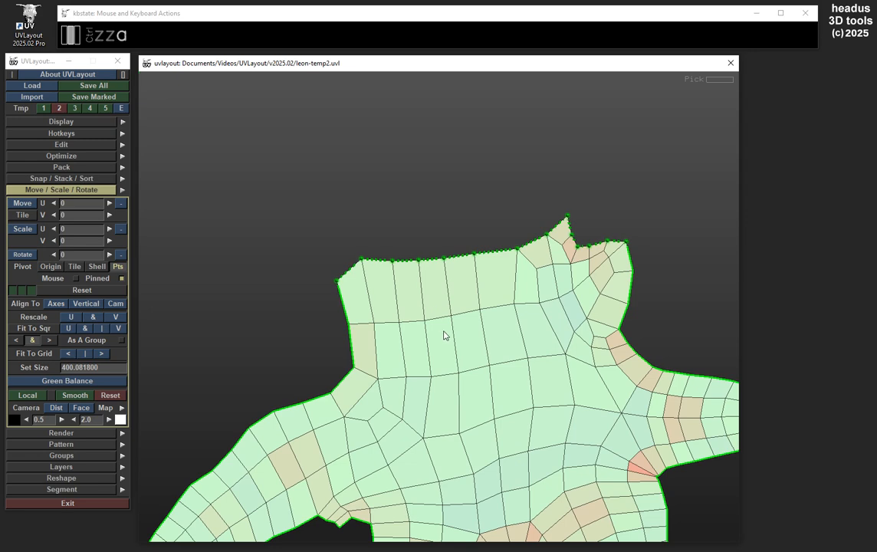
{"action": "middle_click_drag", "start_coordinate": [464, 302], "coordinate": [426, 255]}
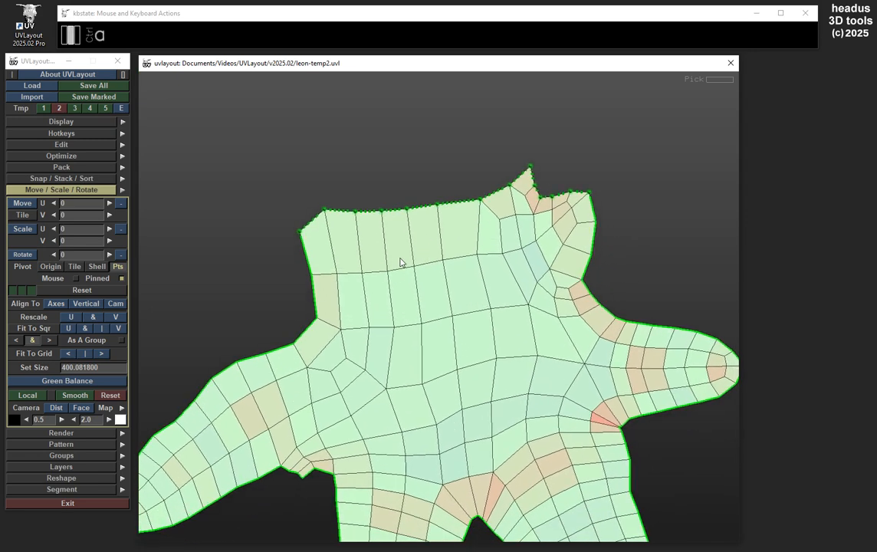
Try to extend the marked border down the left side of the wrist toward the thumb, and undo it
{"action": "key", "text": "a"}
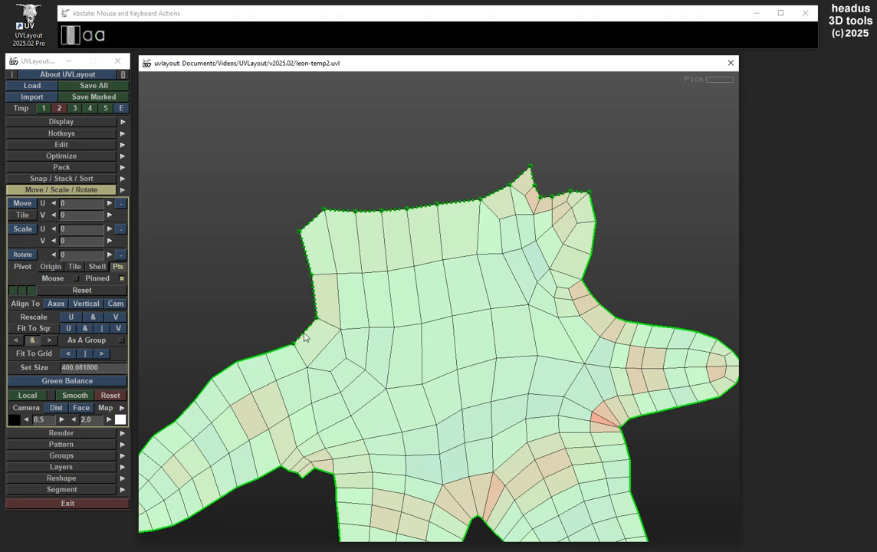
{"action": "key", "text": "ctrl+z"}
{"action": "middle_click_drag", "start_coordinate": [463, 296], "coordinate": [462, 314]}
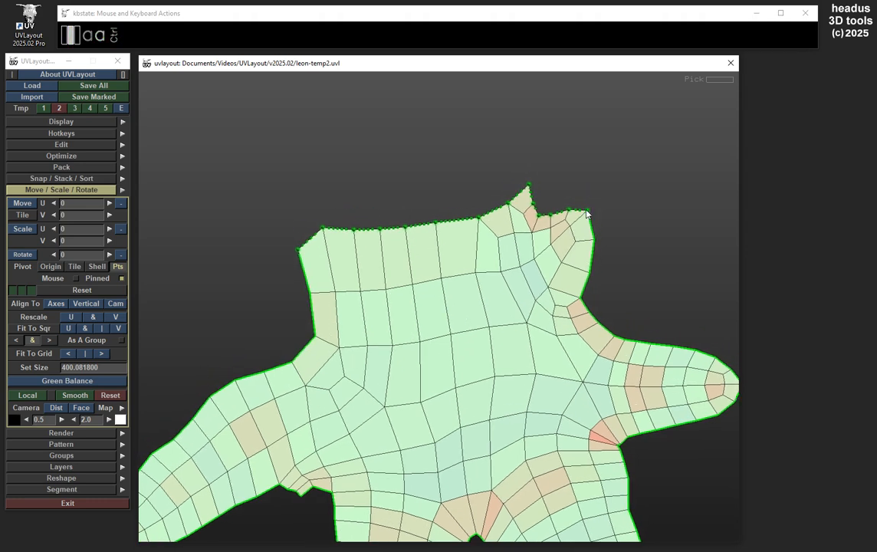
Move the marked upper border points of the hand-shaped shell up, stretching the adjoining wrist faces
{"action": "middle_click_drag", "start_coordinate": [481, 242], "coordinate": [504, 293]}
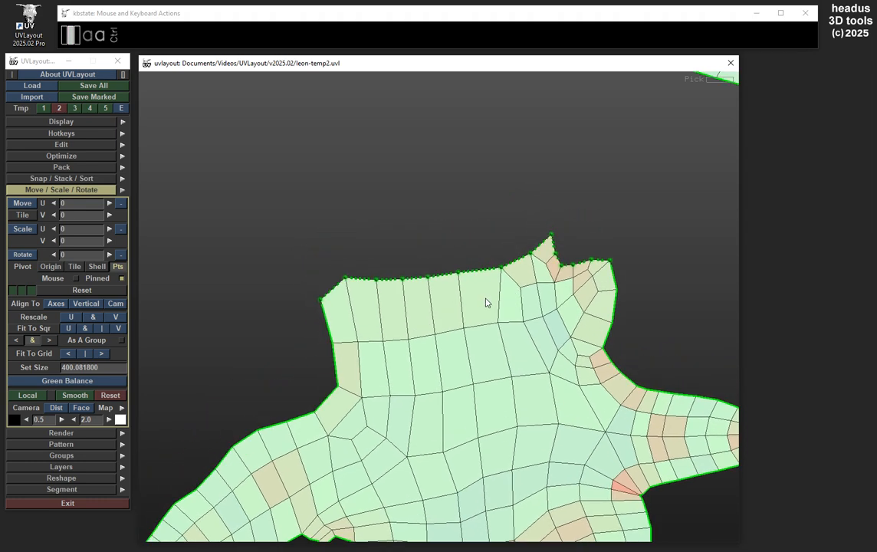
{"action": "key", "text": "space"}
{"action": "left_click_drag", "start_coordinate": [487, 298], "coordinate": [487, 254]}
{"action": "key", "text": "space"}
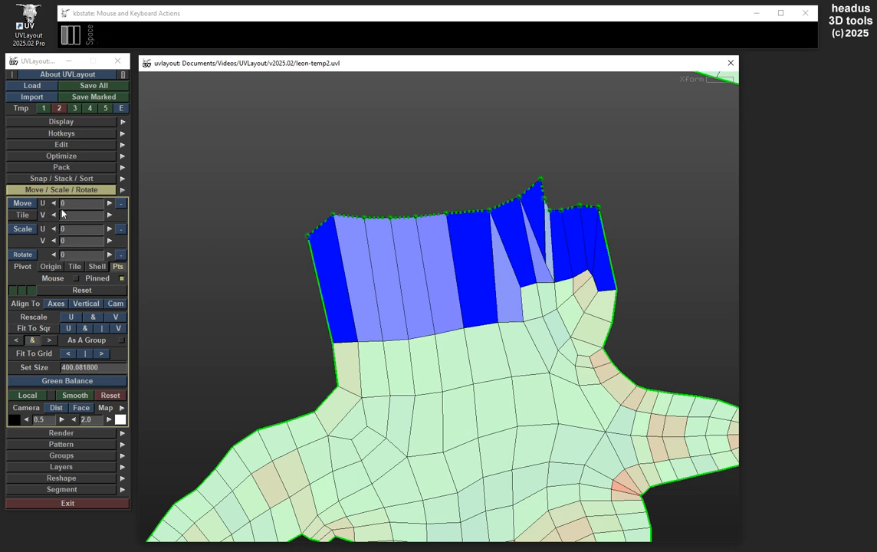
Switch the transform pivot to Shell and back to Pts
{"action": "left_click", "coordinate": [97, 266]}
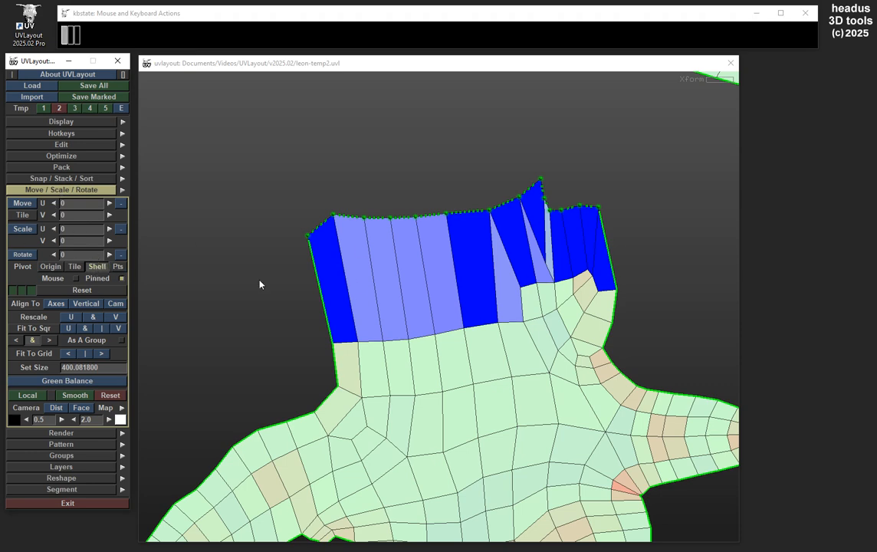
{"action": "left_click", "coordinate": [121, 267]}
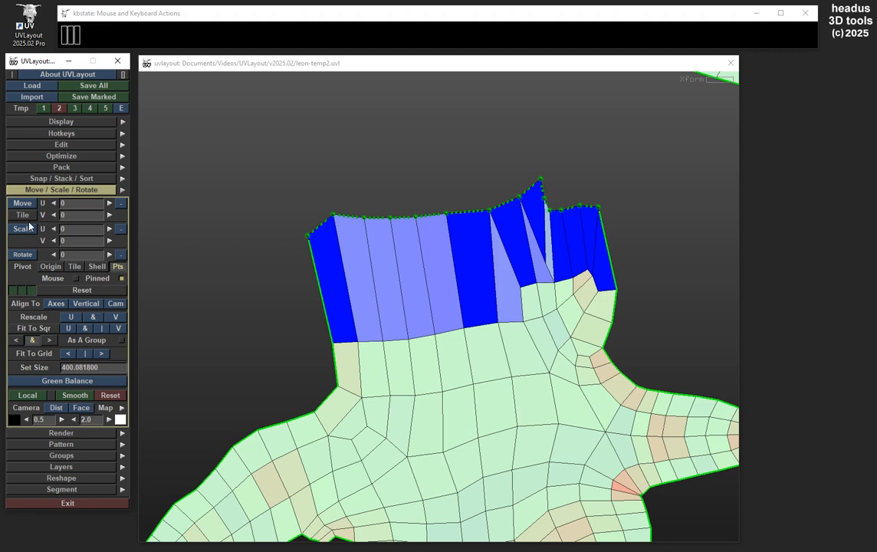
Flatten the hand-shaped shell's marked upper wrist border by scaling with U 1 and V 0, and undo it
{"action": "left_click", "coordinate": [71, 231]}
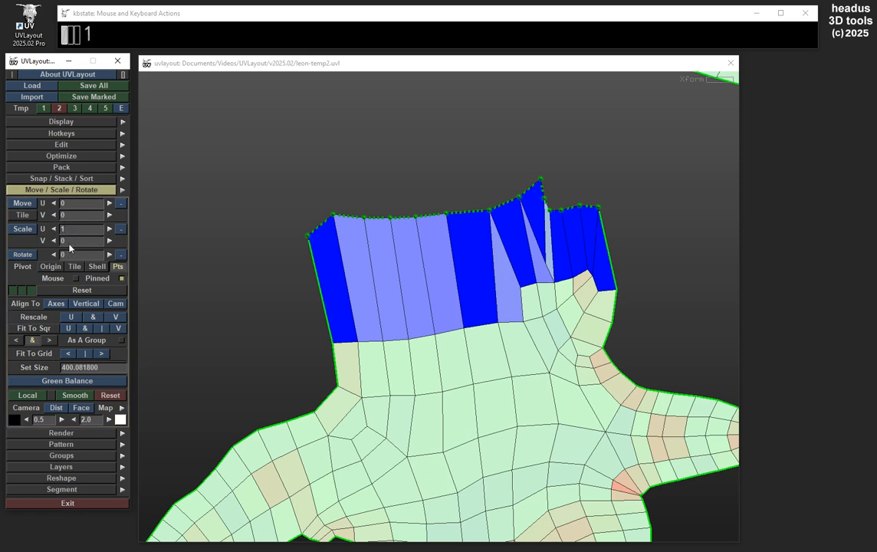
{"action": "left_click", "coordinate": [23, 230]}
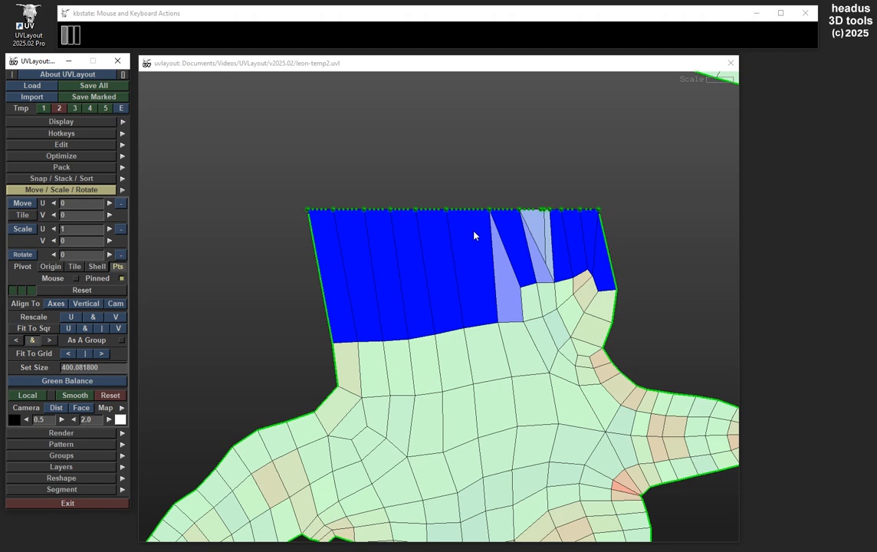
{"action": "key", "text": "ctrl+z"}
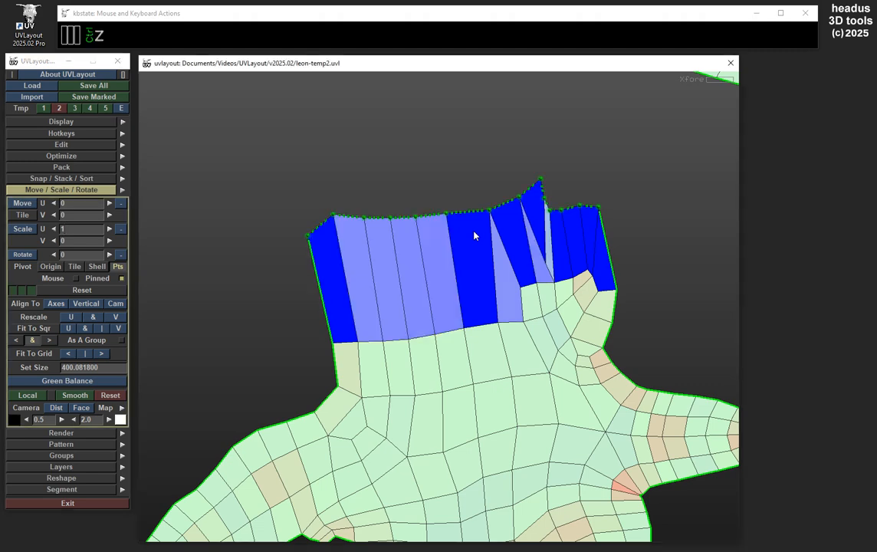
Straighten the slanted right border of the large body shell between the protruding corner point and a point farther down the edge
{"action": "middle_click_drag", "start_coordinate": [452, 271], "coordinate": [431, 217]}
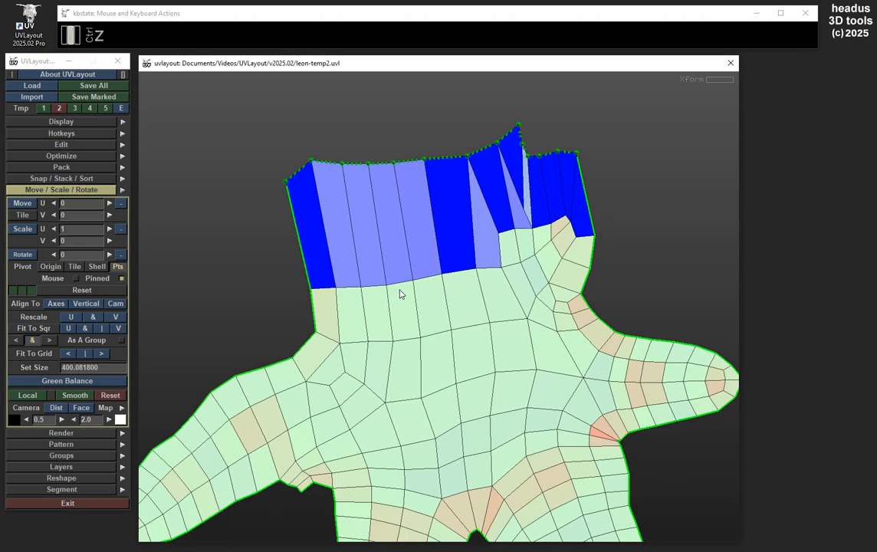
{"action": "middle_click_drag", "start_coordinate": [420, 296], "coordinate": [450, 250]}
{"action": "right_click_drag", "start_coordinate": [463, 263], "coordinate": [467, 319]}
{"action": "middle_click_drag", "start_coordinate": [467, 322], "coordinate": [490, 345]}
{"action": "middle_click_drag", "start_coordinate": [573, 224], "coordinate": [574, 310]}
{"action": "middle_click_drag", "start_coordinate": [527, 198], "coordinate": [546, 305]}
{"action": "middle_click_drag", "start_coordinate": [223, 276], "coordinate": [381, 219]}
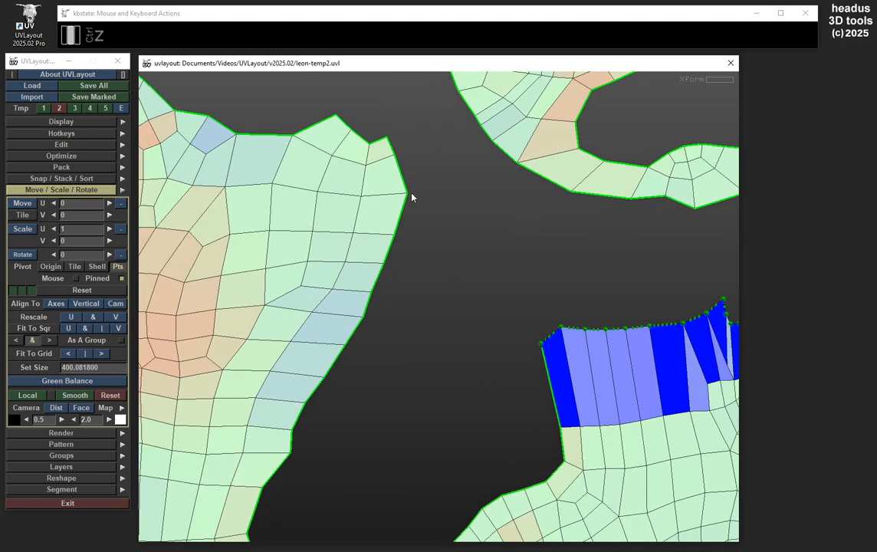
{"action": "key", "text": "s"}
{"action": "middle_click_drag", "start_coordinate": [411, 299], "coordinate": [419, 215]}
{"action": "key", "text": "s"}
{"action": "key", "text": "s"}
{"action": "key", "text": "s"}
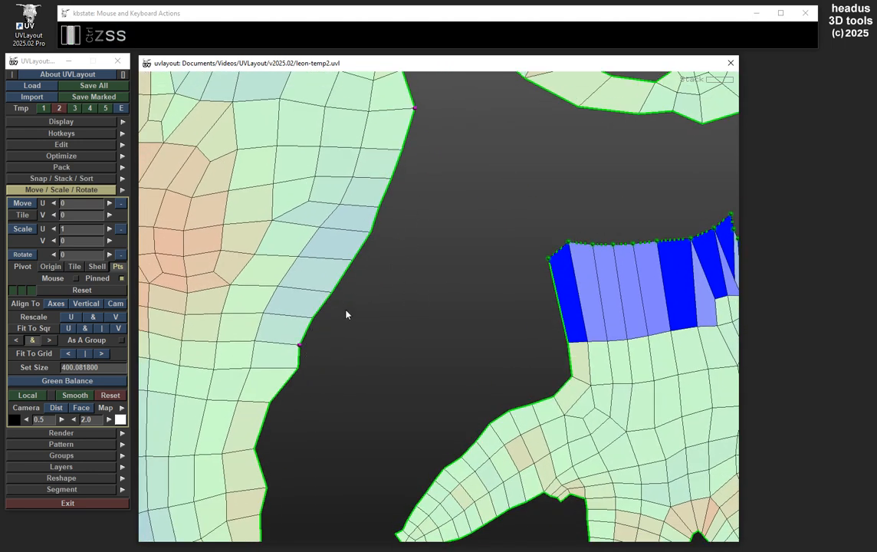
{"action": "middle_click_drag", "start_coordinate": [403, 165], "coordinate": [394, 200]}
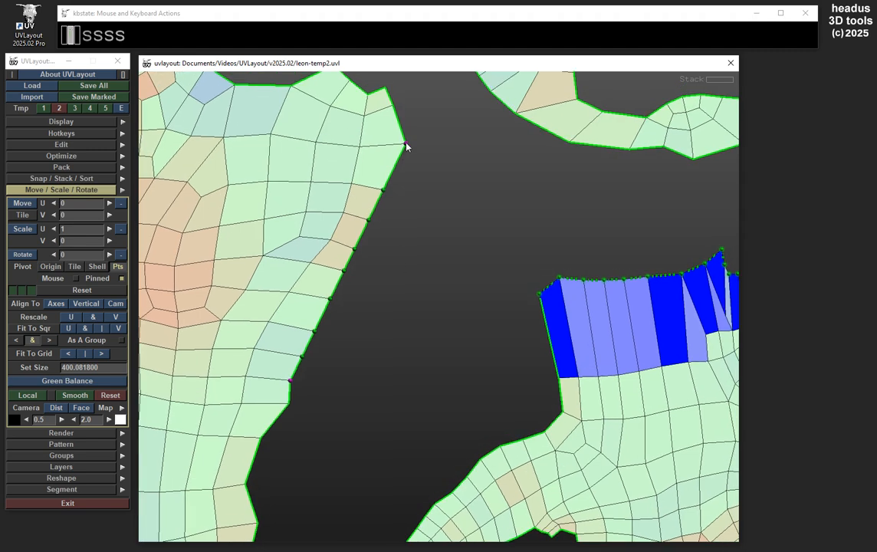
Move the upper and lower end points of the large shell's straightened border slightly outward, keeping the edge between them straight
{"action": "left_click_drag", "start_coordinate": [406, 146], "coordinate": [423, 150], "text": "ctrl"}
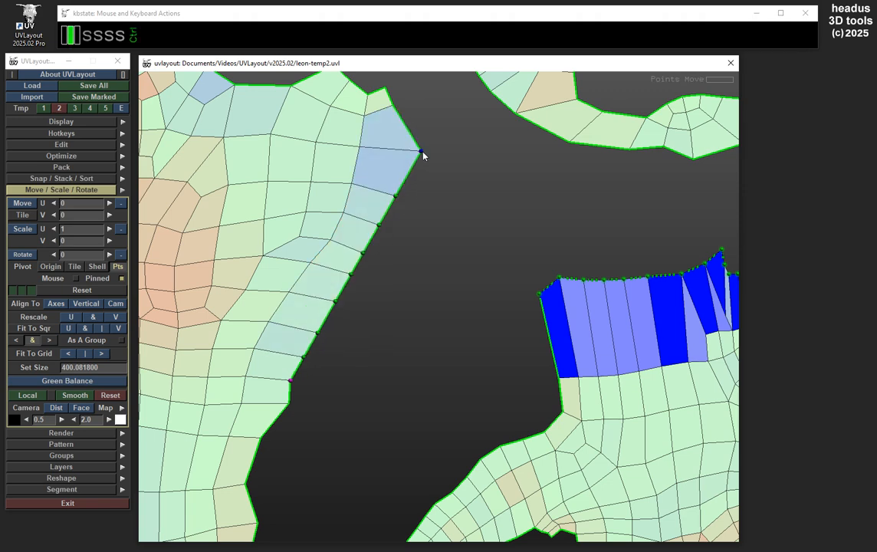
{"action": "left_click", "coordinate": [307, 383], "text": "ctrl"}
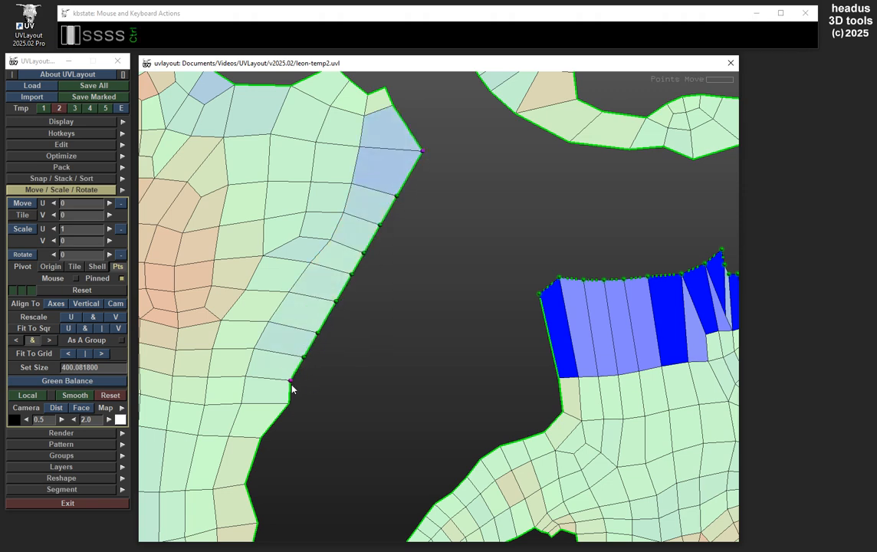
{"action": "left_click_drag", "start_coordinate": [291, 384], "coordinate": [302, 388], "text": "ctrl"}
Clear the wrist border marks on the hand-shaped shell and mark the interior edge row running across the palm below the wrist
{"action": "middle_click_drag", "start_coordinate": [434, 302], "coordinate": [314, 211]}
{"action": "middle_click_drag", "start_coordinate": [583, 217], "coordinate": [550, 182]}
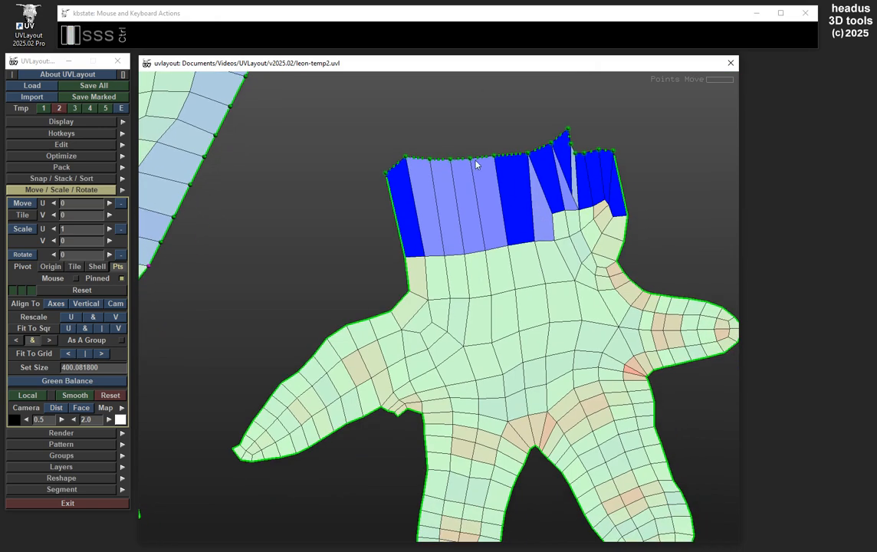
{"action": "scroll", "coordinate": [477, 300], "scroll_direction": "up", "scroll_amount": 3}
{"action": "middle_click_drag", "start_coordinate": [521, 292], "coordinate": [487, 330]}
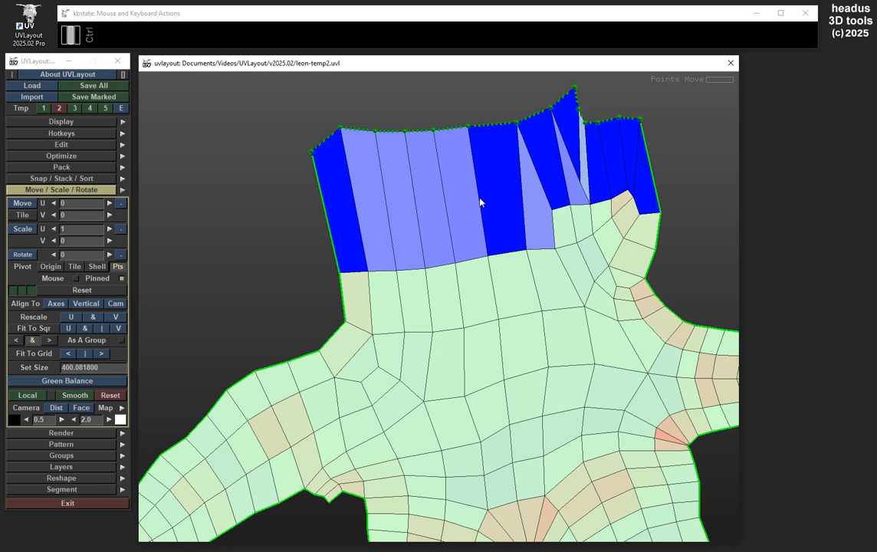
{"action": "key", "text": "ctrl+a"}
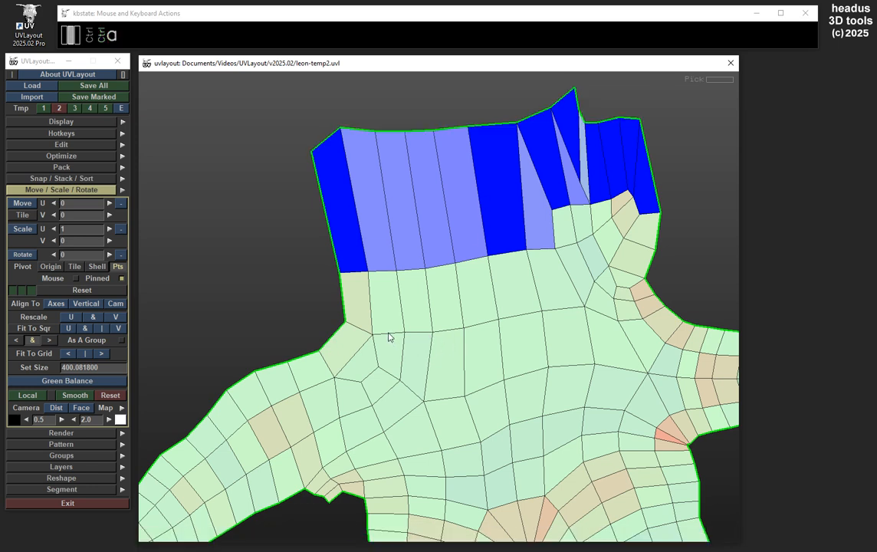
{"action": "key", "text": "a"}
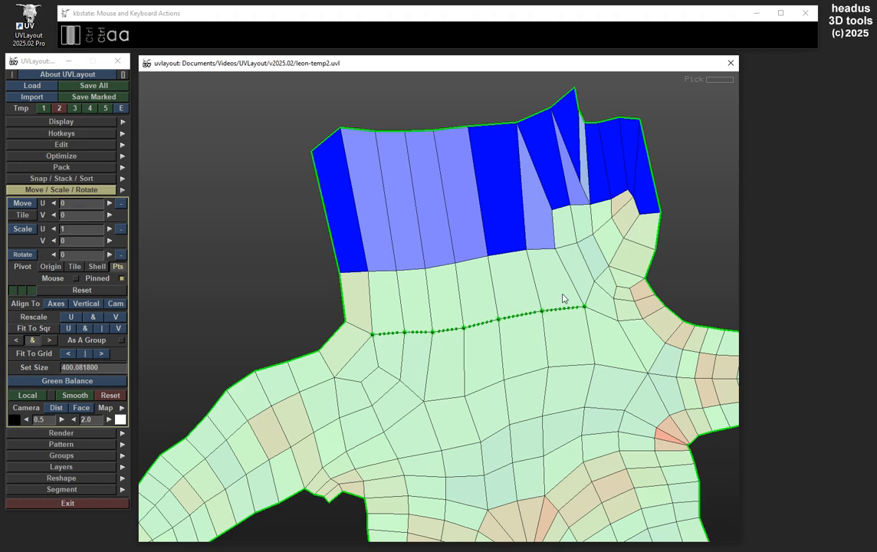
Flatten the marked interior edge row into a horizontal line by scaling with U 1 and V 0, and undo it
{"action": "left_click", "coordinate": [31, 230]}
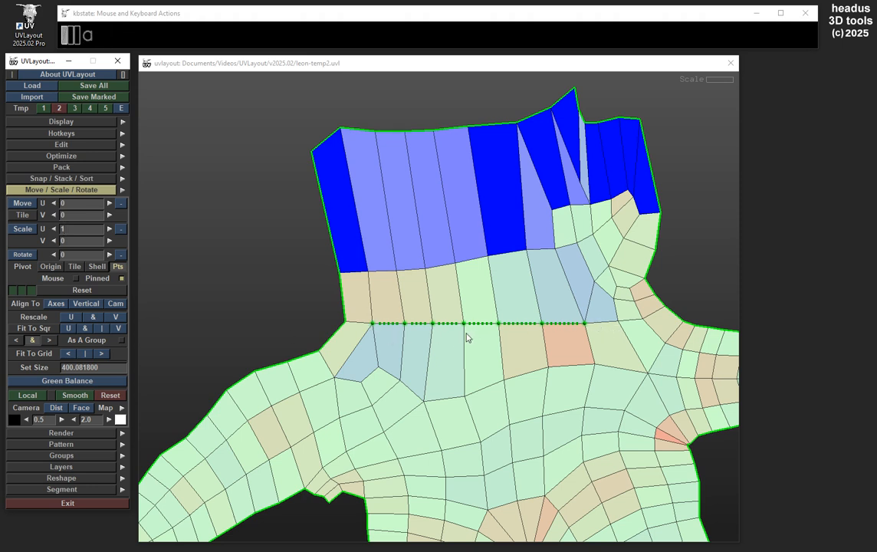
{"action": "key", "text": "ctrl"}
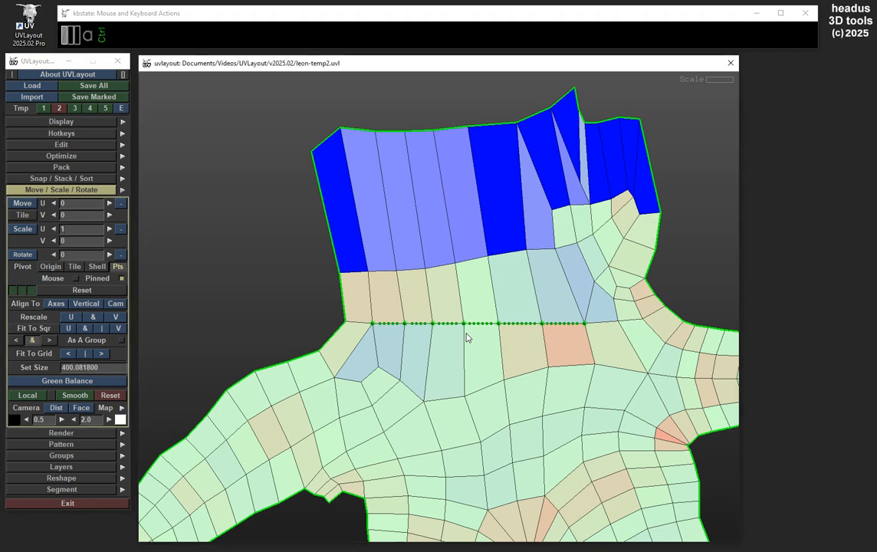
{"action": "key", "text": "ctrl+z"}
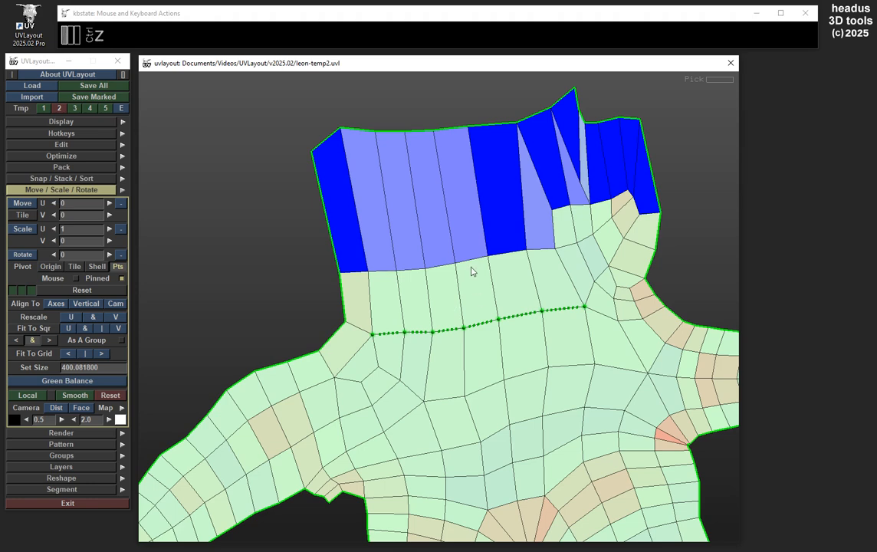
Clear the interior row's marks and area-mark all points along the hand-shaped shell's upper wrist border
{"action": "key", "text": "ctrl+a"}
{"action": "key", "text": "a"}
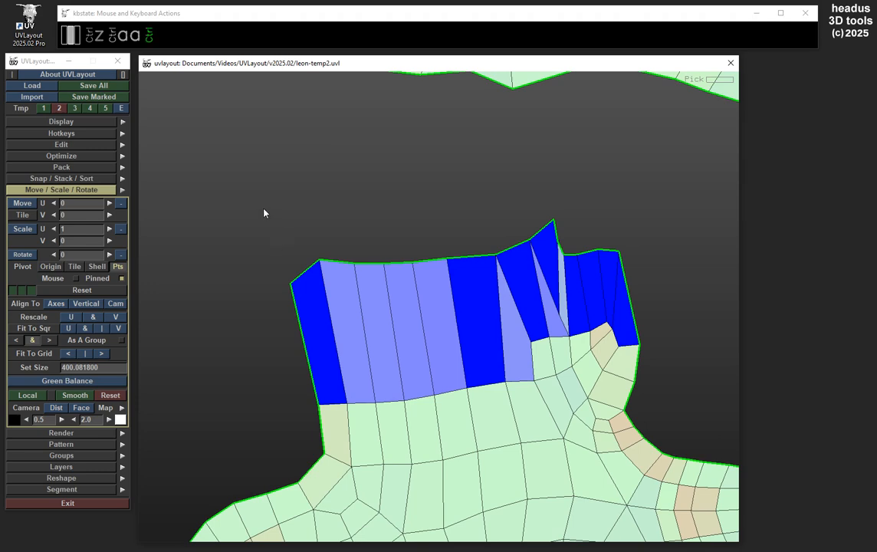
{"action": "key", "text": "ctrl+a"}
{"action": "left_click_drag", "start_coordinate": [249, 182], "coordinate": [664, 292]}
{"action": "key", "text": "space"}
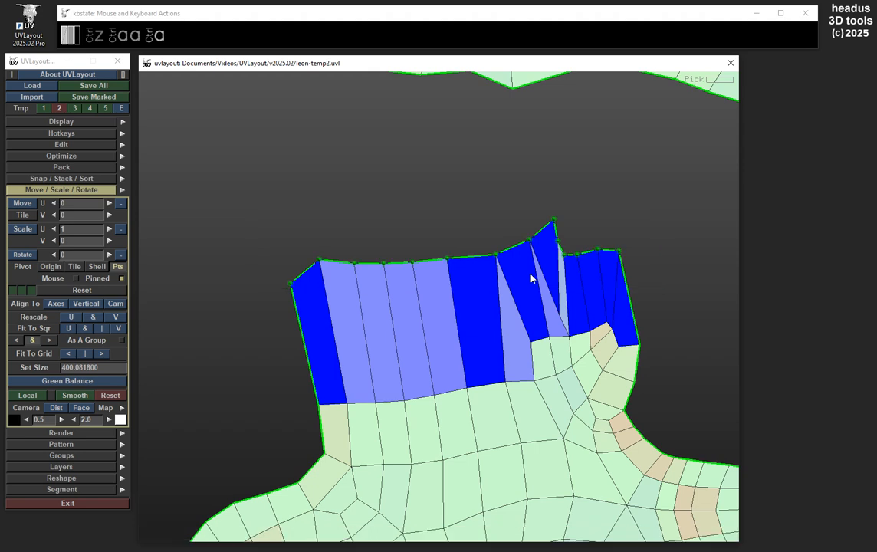
Collapse the marked wrist border points into a single point by scaling with U 0 and V 0
{"action": "left_click", "coordinate": [70, 229]}
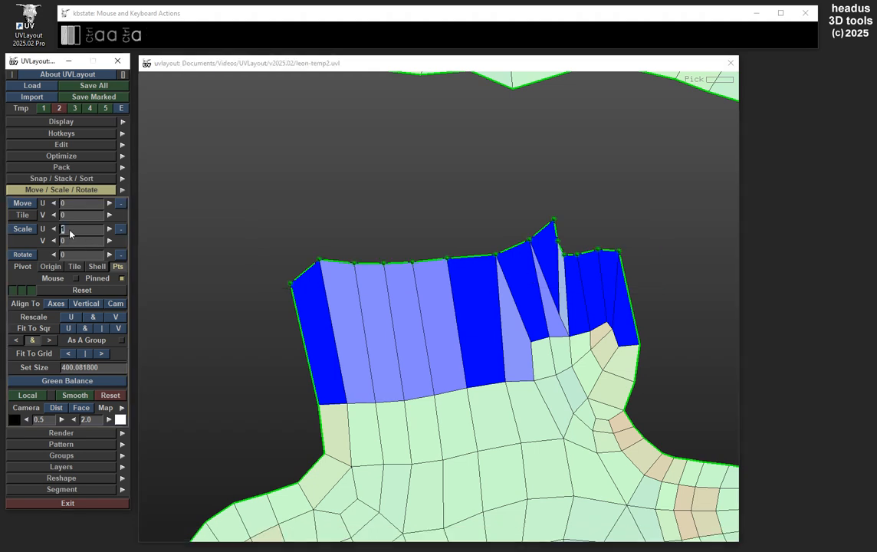
{"action": "type", "text": "0"}
{"action": "left_click", "coordinate": [35, 229]}
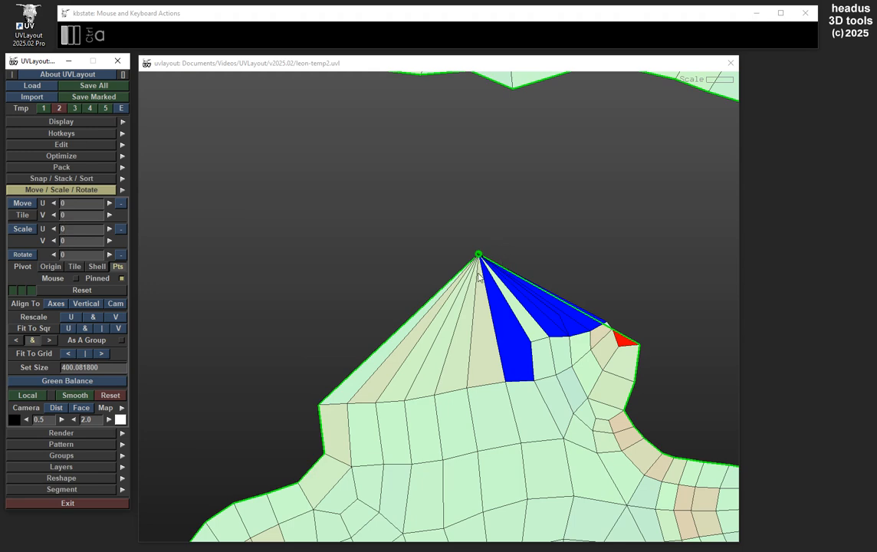
Move the collapsed border points up and sideways above the hand-shaped shell
{"action": "left_click_drag", "start_coordinate": [479, 278], "coordinate": [417, 220]}
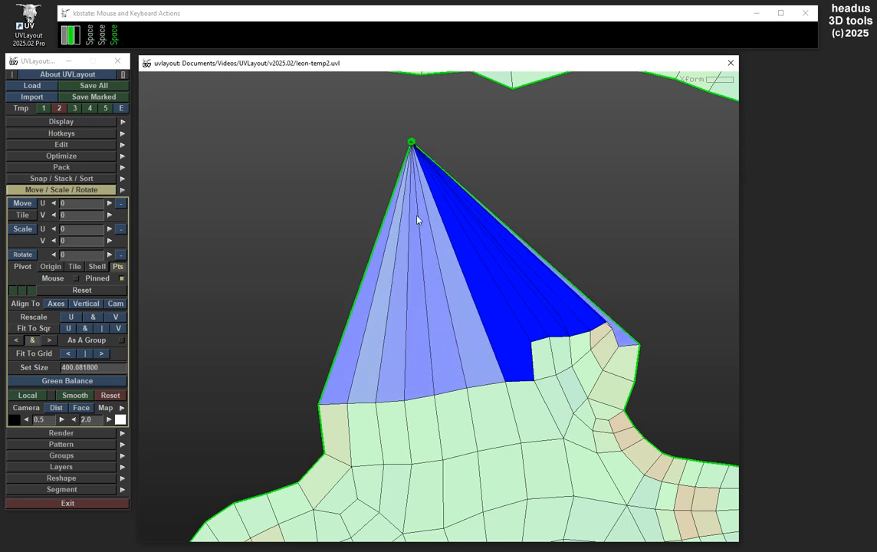
{"action": "middle_click_drag", "start_coordinate": [417, 220], "coordinate": [427, 220]}
{"action": "scroll", "coordinate": [541, 246], "scroll_direction": "down", "scroll_amount": 1}
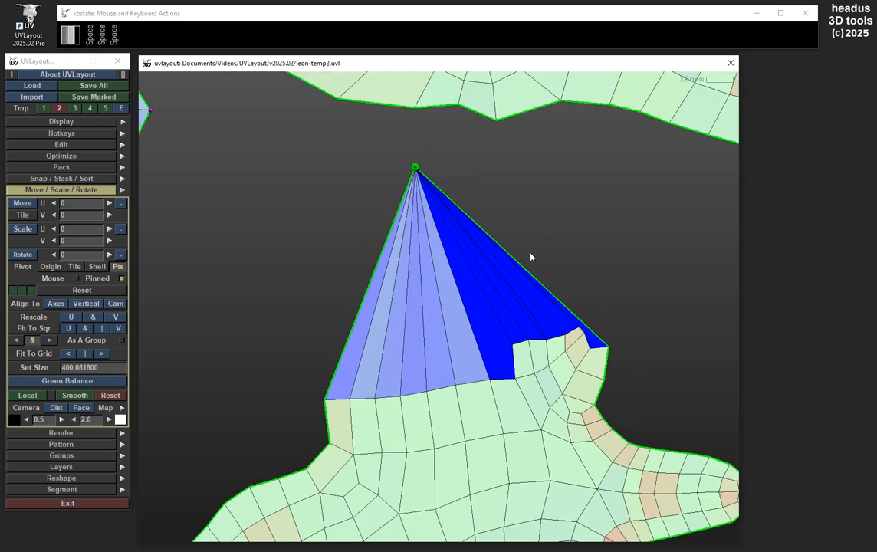
{"action": "key", "text": "space"}
{"action": "key", "text": "space"}
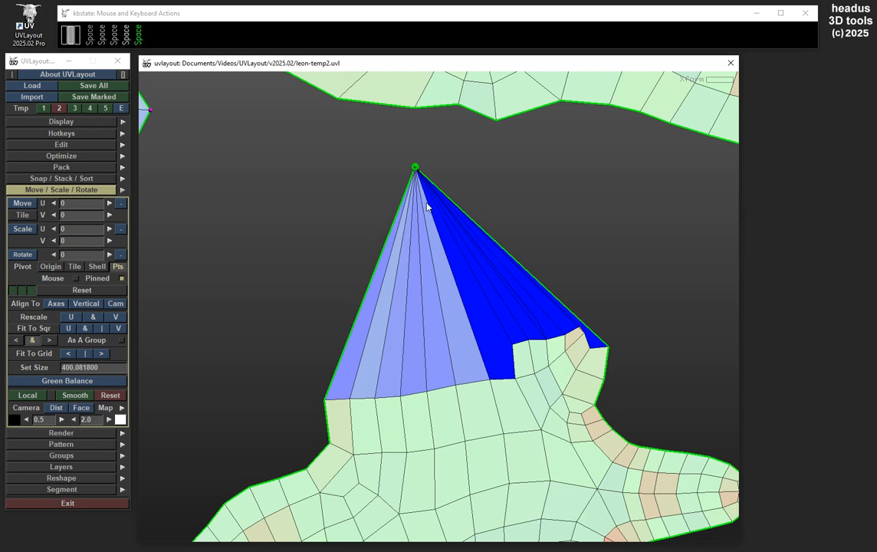
{"action": "middle_click_drag", "start_coordinate": [429, 204], "coordinate": [493, 218]}
Undo the moves and the collapse of the hand-shaped shell's wrist border points
{"action": "key", "text": "ctrl+z"}
{"action": "key", "text": "ctrl+z"}
{"action": "key", "text": "ctrl+z"}
{"action": "key", "text": "ctrl+z"}
{"action": "key", "text": "ctrl+z"}
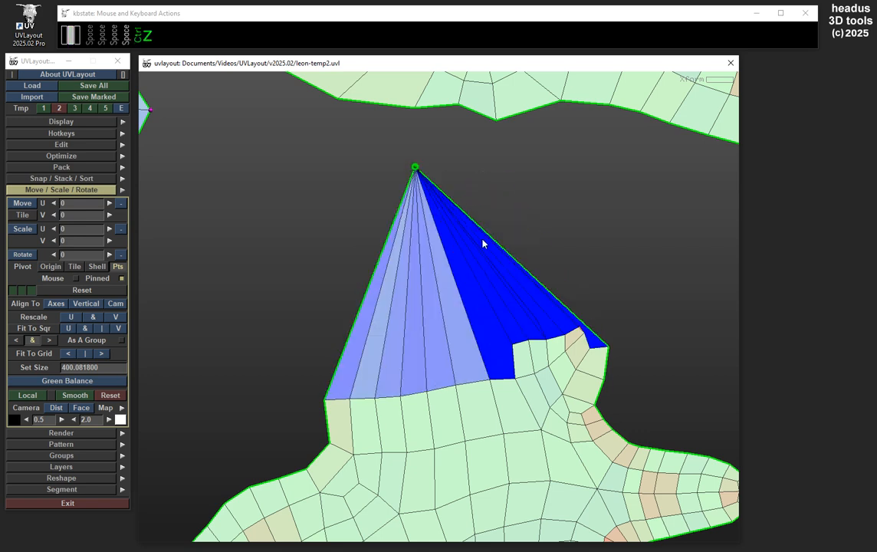
{"action": "key", "text": "ctrl+z"}
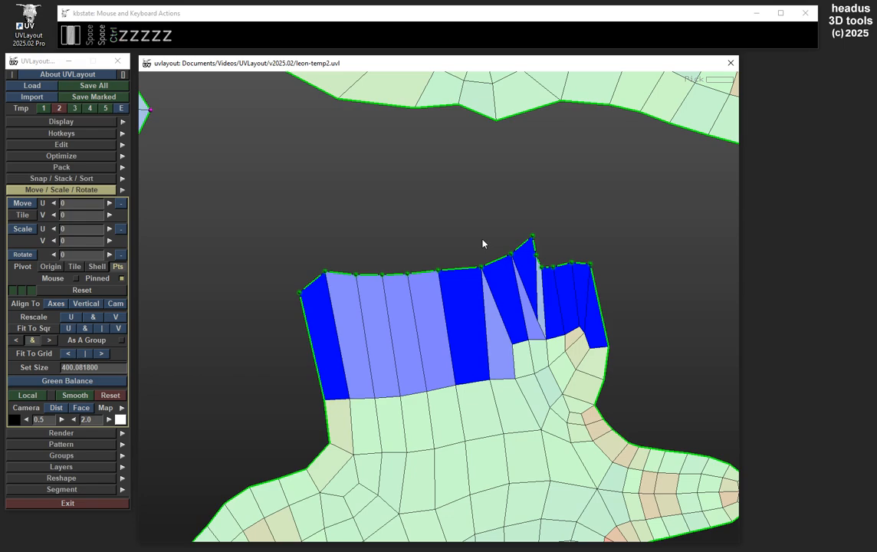
{"action": "right_click_drag", "start_coordinate": [485, 334], "coordinate": [424, 323]}
{"action": "middle_click_drag", "start_coordinate": [458, 323], "coordinate": [468, 224]}
{"action": "right_click_drag", "start_coordinate": [485, 275], "coordinate": [473, 277]}
{"action": "middle_click_drag", "start_coordinate": [474, 280], "coordinate": [472, 237]}
{"action": "right_click_drag", "start_coordinate": [545, 276], "coordinate": [445, 286]}
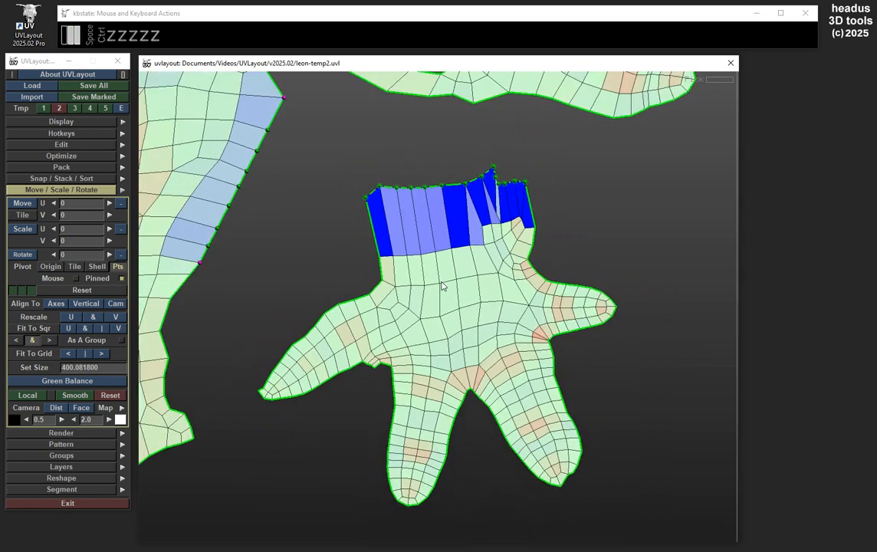
{"action": "middle_click_drag", "start_coordinate": [445, 286], "coordinate": [467, 265]}
{"action": "right_click_drag", "start_coordinate": [519, 254], "coordinate": [459, 269]}
{"action": "middle_click_drag", "start_coordinate": [451, 272], "coordinate": [466, 315]}
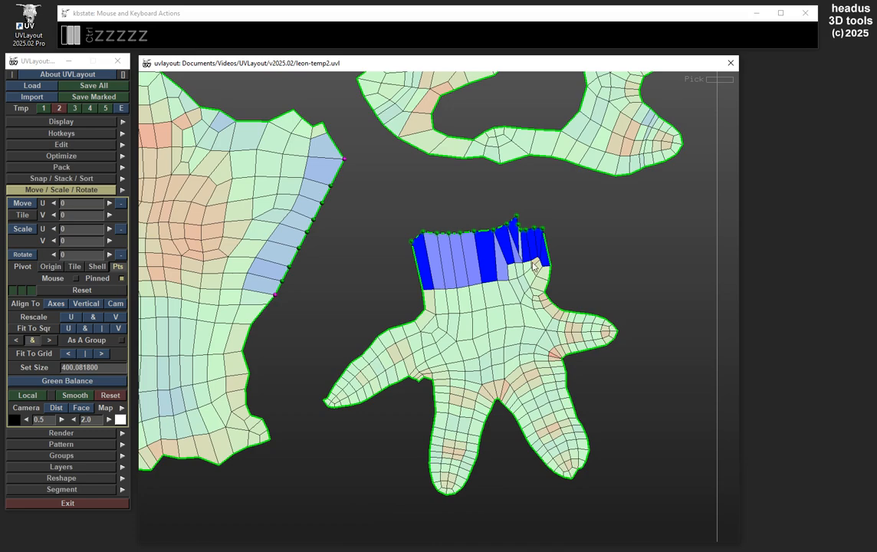
{"action": "right_click_drag", "start_coordinate": [476, 235], "coordinate": [516, 225]}
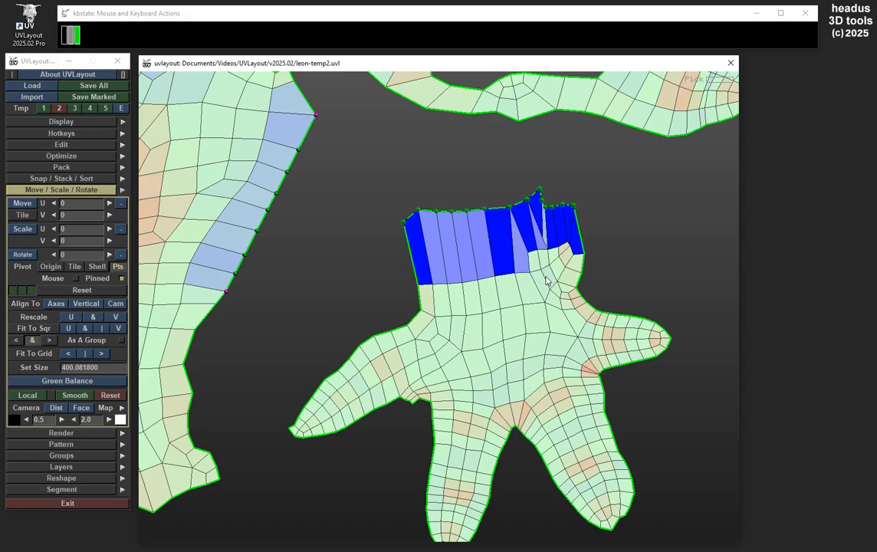
{"action": "right_click_drag", "start_coordinate": [491, 251], "coordinate": [454, 259]}
{"action": "middle_click_drag", "start_coordinate": [454, 260], "coordinate": [511, 258]}
{"action": "mouse_move", "coordinate": [511, 254]}
{"action": "right_mouse_down"}
{"action": "mouse_move", "coordinate": [535, 254]}
{"action": "mouse_move", "coordinate": [508, 260]}
{"action": "right_mouse_up"}
{"action": "middle_click_drag", "start_coordinate": [508, 259], "coordinate": [499, 250]}
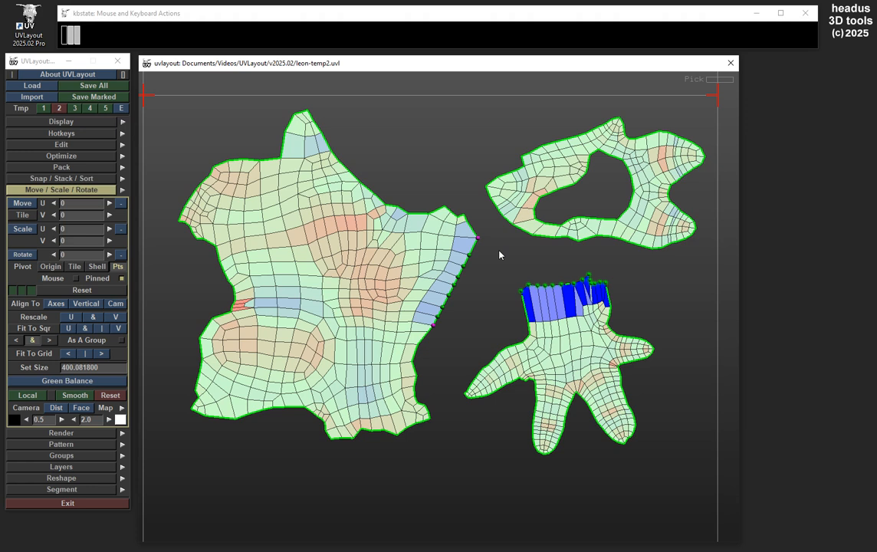